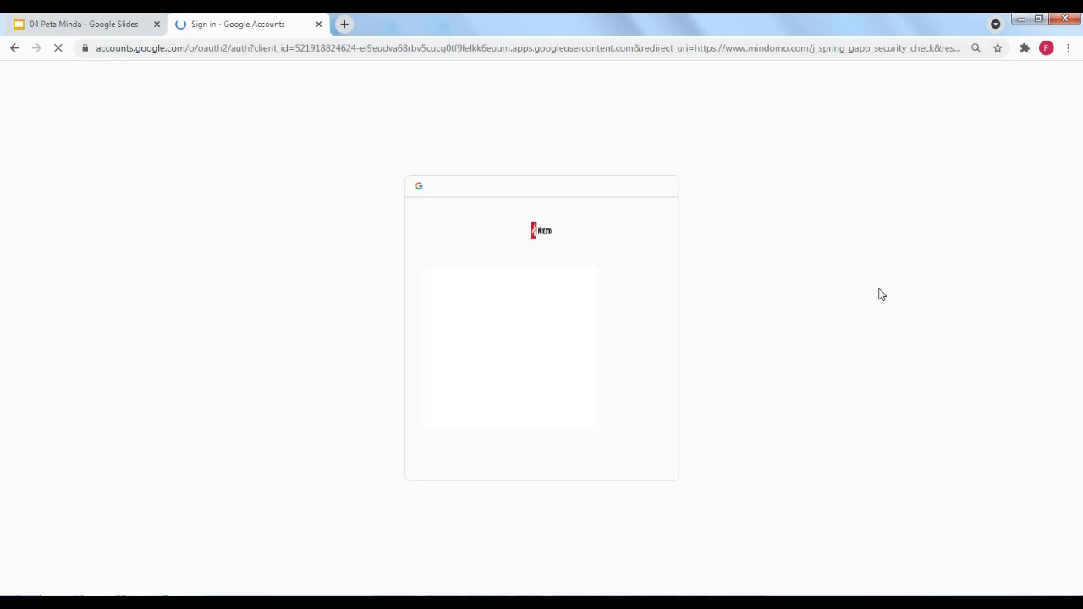
Sign in to Mindomo with the chosen Google account to reach the dashboard
{"action": "left_click", "coordinate": [639, 347]}
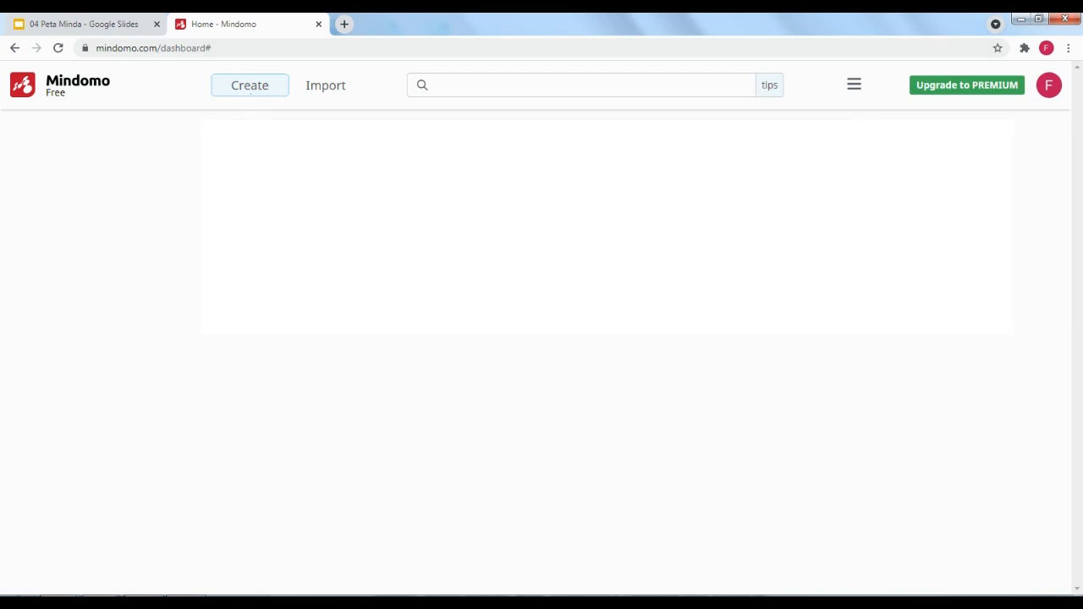
Create a new map from the Blank mind map template
{"action": "left_click", "coordinate": [229, 88]}
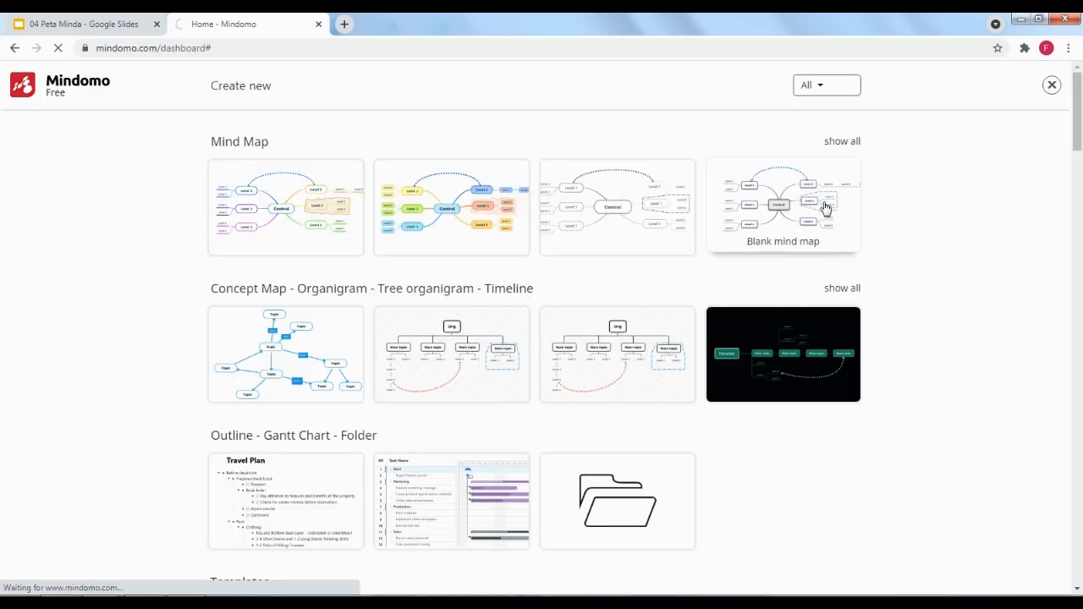
{"action": "left_click", "coordinate": [826, 208]}
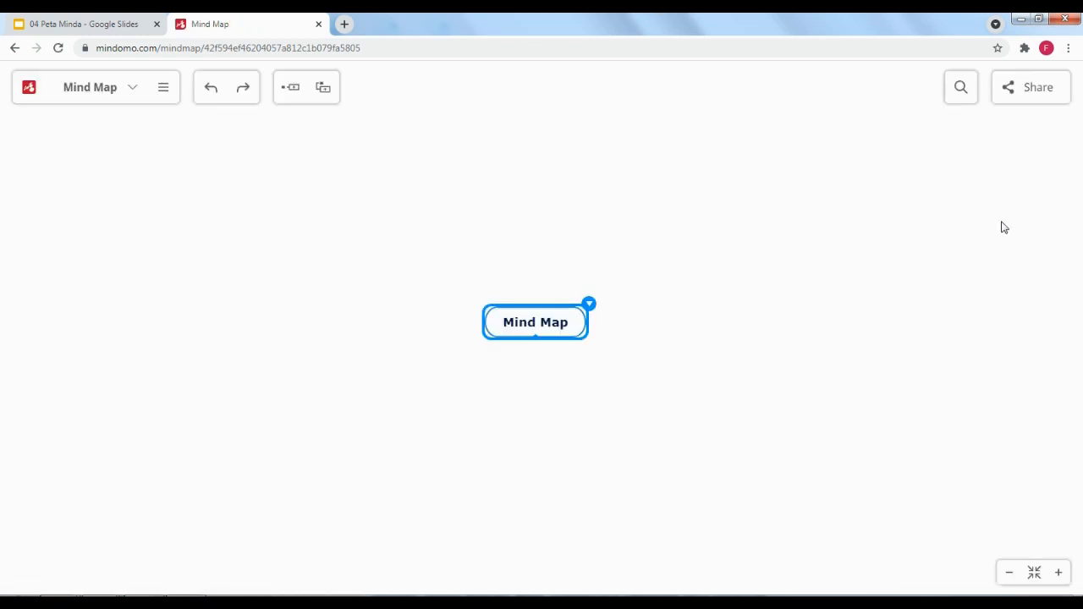
Rename the central topic to 'Komputer'
{"action": "double_click", "coordinate": [539, 328]}
{"action": "type", "text": "Komputer"}
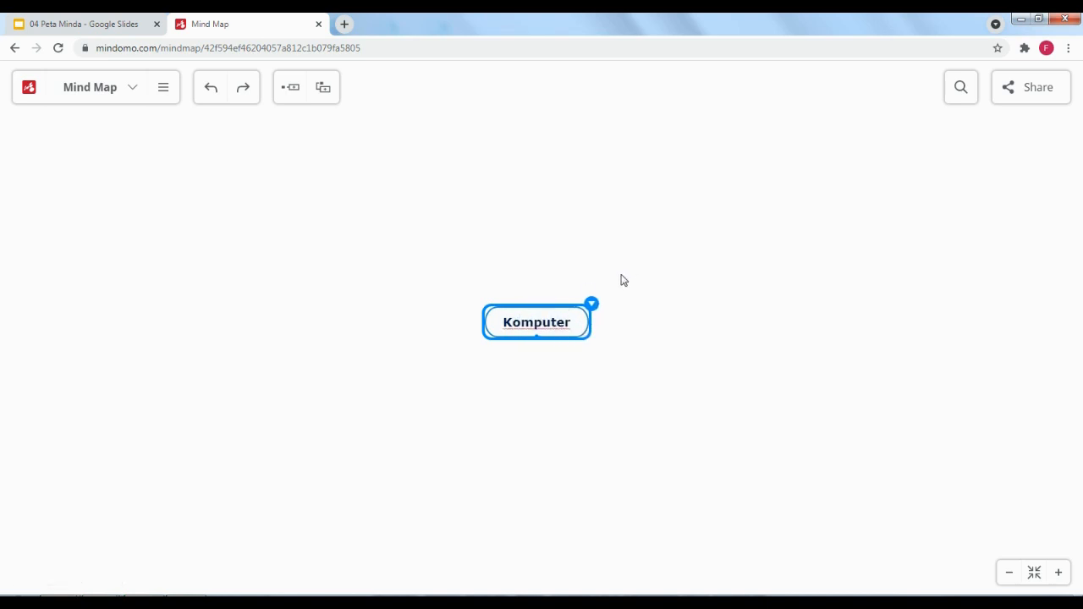
{"action": "left_click", "coordinate": [547, 205]}
{"action": "left_click", "coordinate": [557, 311]}
Add 'software' and 'Hardware' as branches of Komputer
{"action": "left_click", "coordinate": [288, 90]}
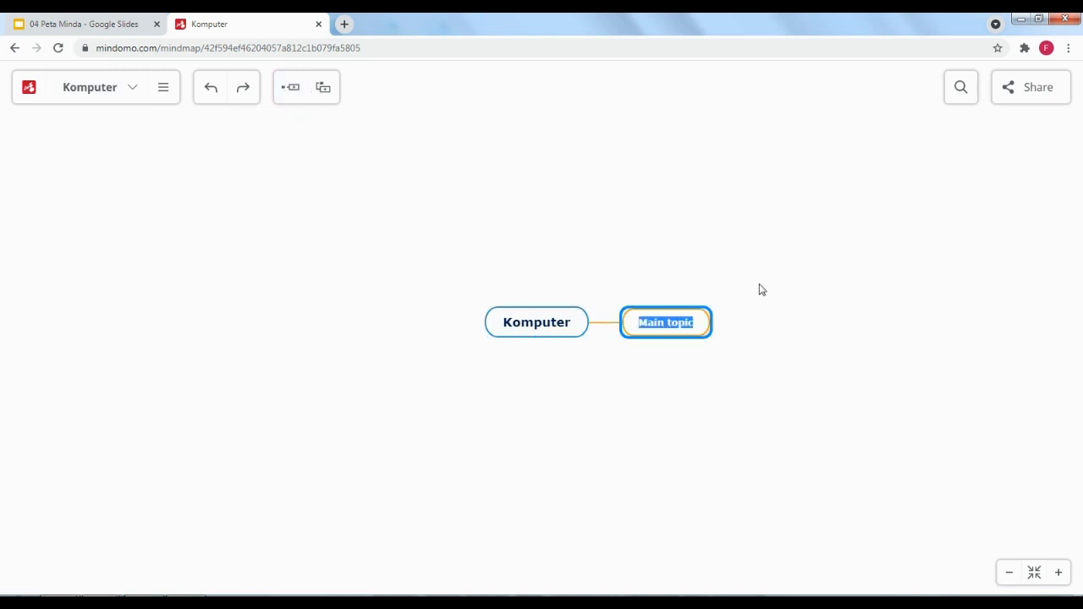
{"action": "key", "text": "Return"}
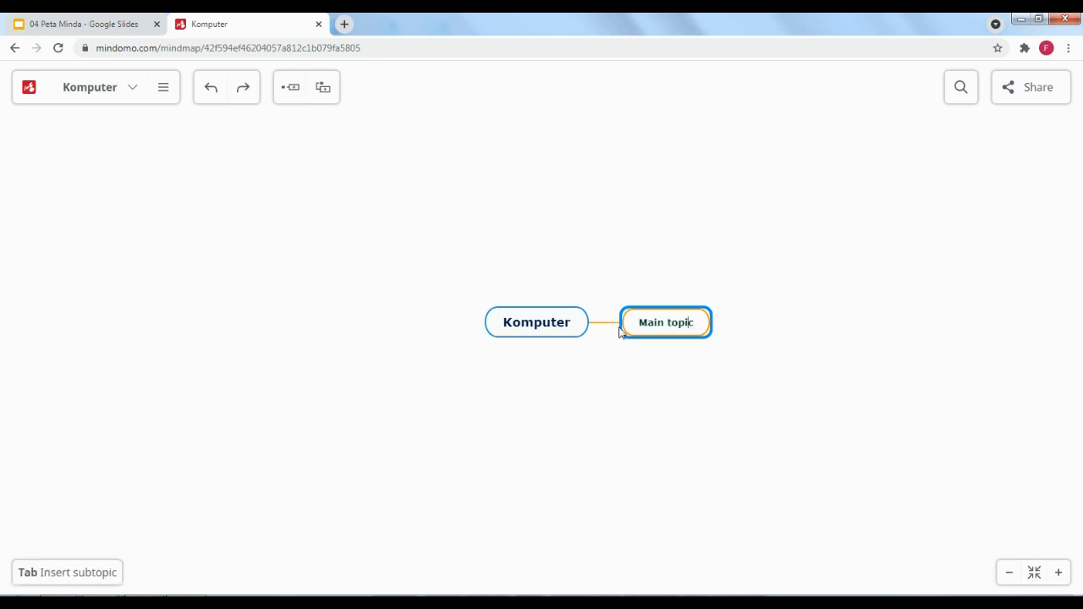
{"action": "key", "text": "BackSpace"}
{"action": "key", "text": "BackSpace"}
{"action": "key", "text": "BackSpace"}
{"action": "key", "text": "BackSpace"}
{"action": "key", "text": "BackSpace"}
{"action": "key", "text": "BackSpace"}
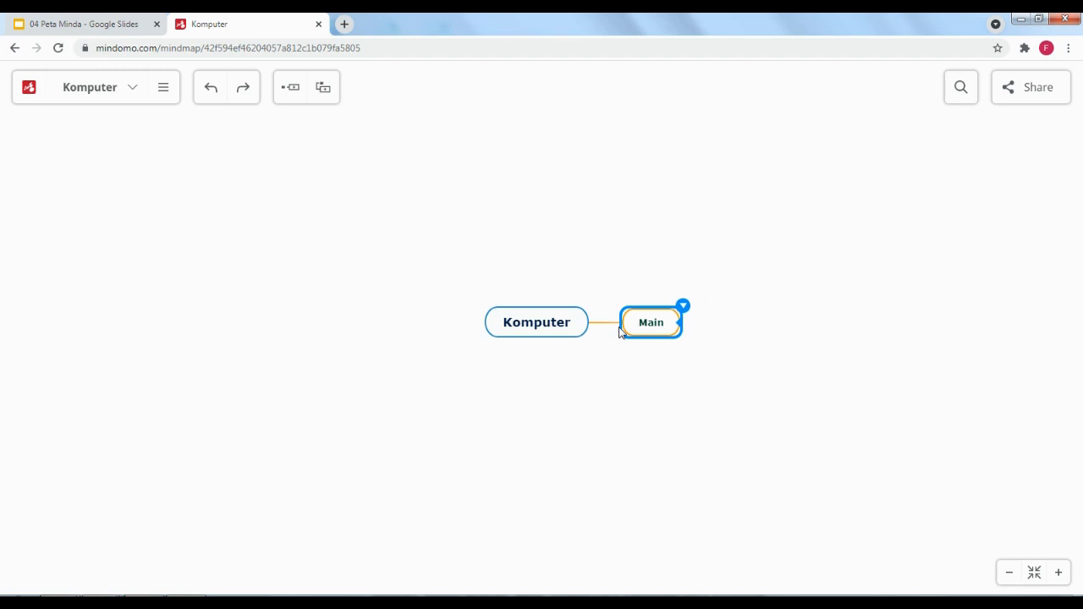
{"action": "key", "text": "BackSpace"}
{"action": "key", "text": "BackSpace"}
{"action": "key", "text": "BackSpace"}
{"action": "key", "text": "BackSpace"}
{"action": "type", "text": "softwa"}
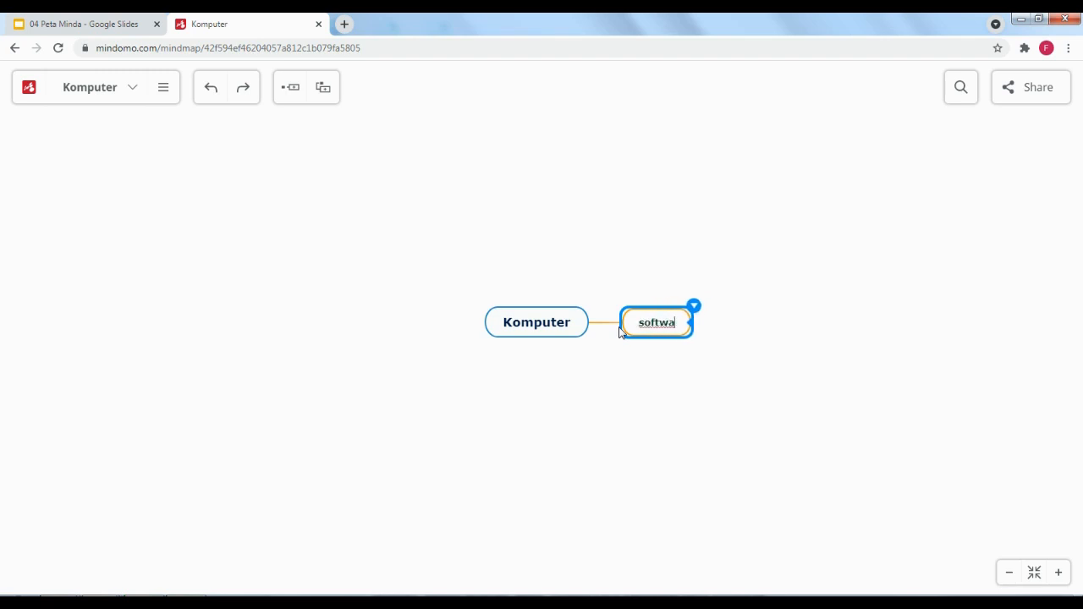
{"action": "type", "text": "re"}
{"action": "left_click", "coordinate": [782, 296]}
{"action": "left_click", "coordinate": [571, 331]}
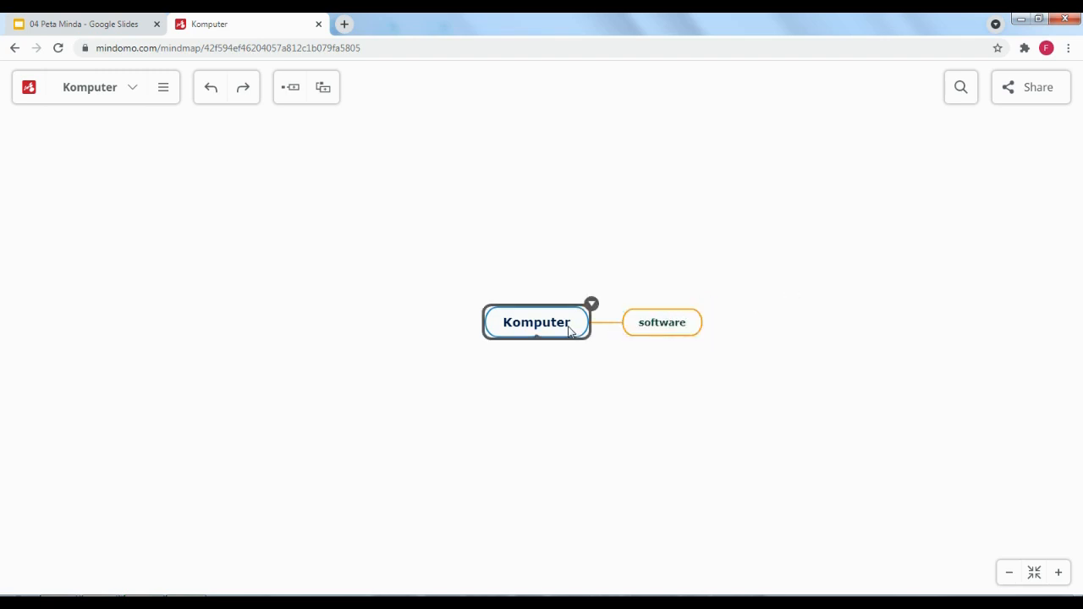
{"action": "left_click", "coordinate": [291, 90]}
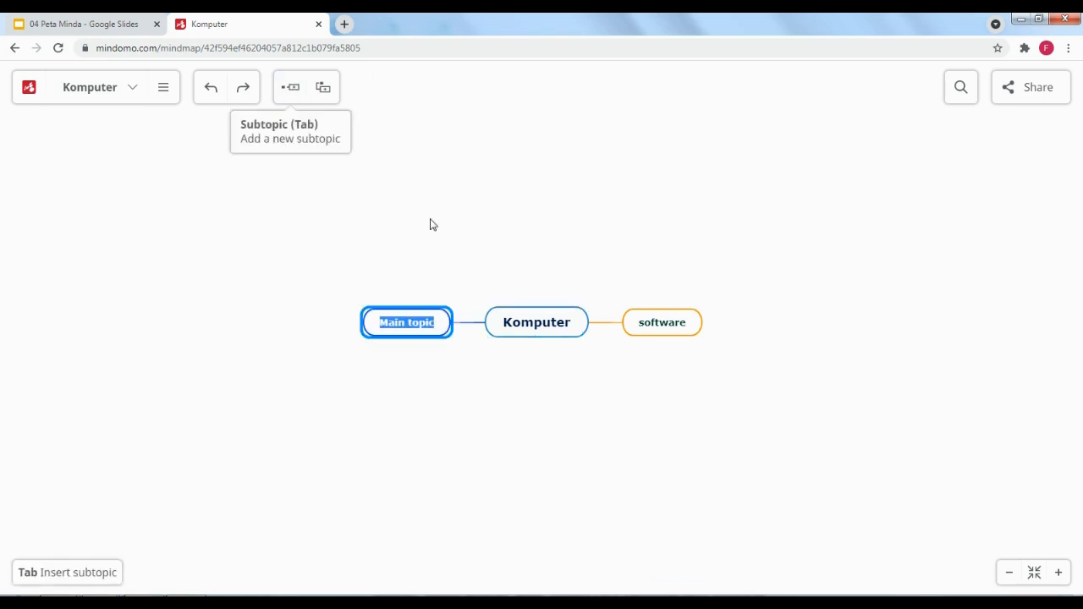
{"action": "type", "text": "Hardware"}
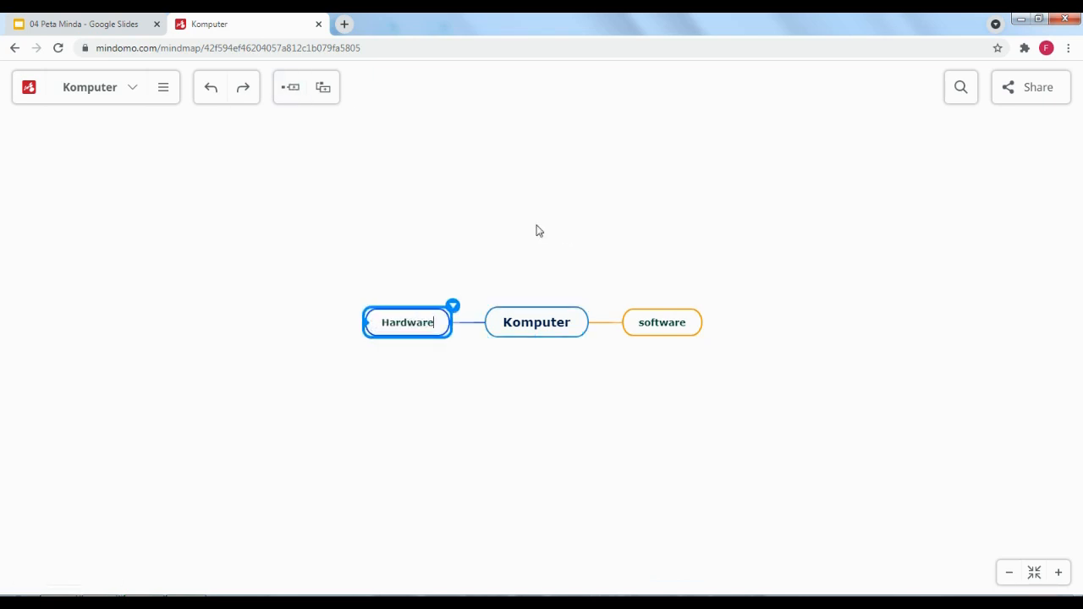
{"action": "left_click", "coordinate": [566, 321]}
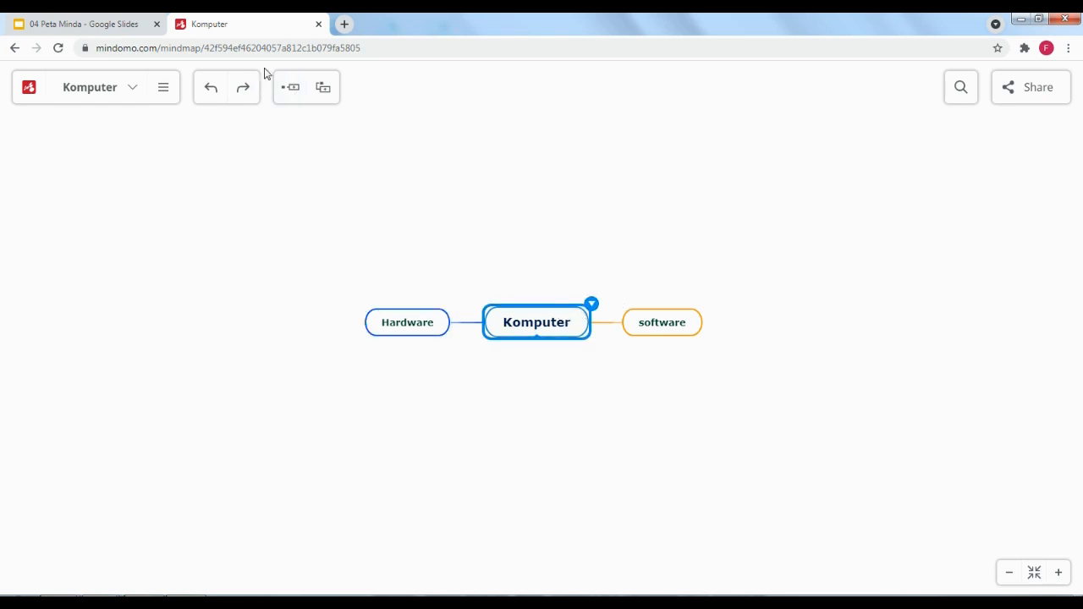
Add a third branch named 'Brainware', then select the software branch
{"action": "left_click", "coordinate": [288, 87]}
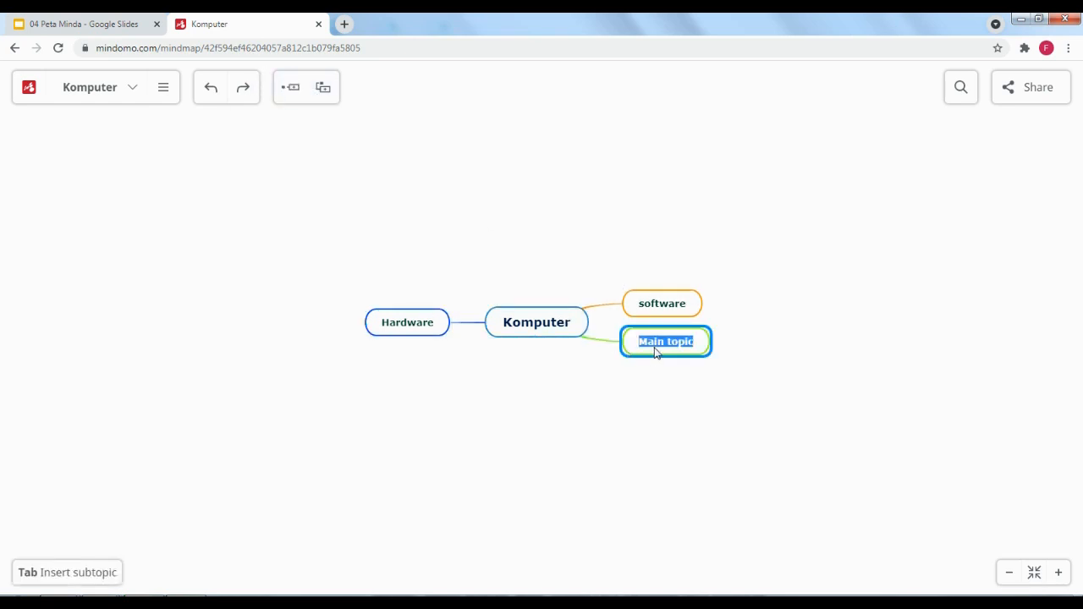
{"action": "key", "text": "BackSpace"}
{"action": "type", "text": "brai"}
{"action": "key", "text": "BackSpace"}
{"action": "key", "text": "BackSpace"}
{"action": "key", "text": "BackSpace"}
{"action": "key", "text": "BackSpace"}
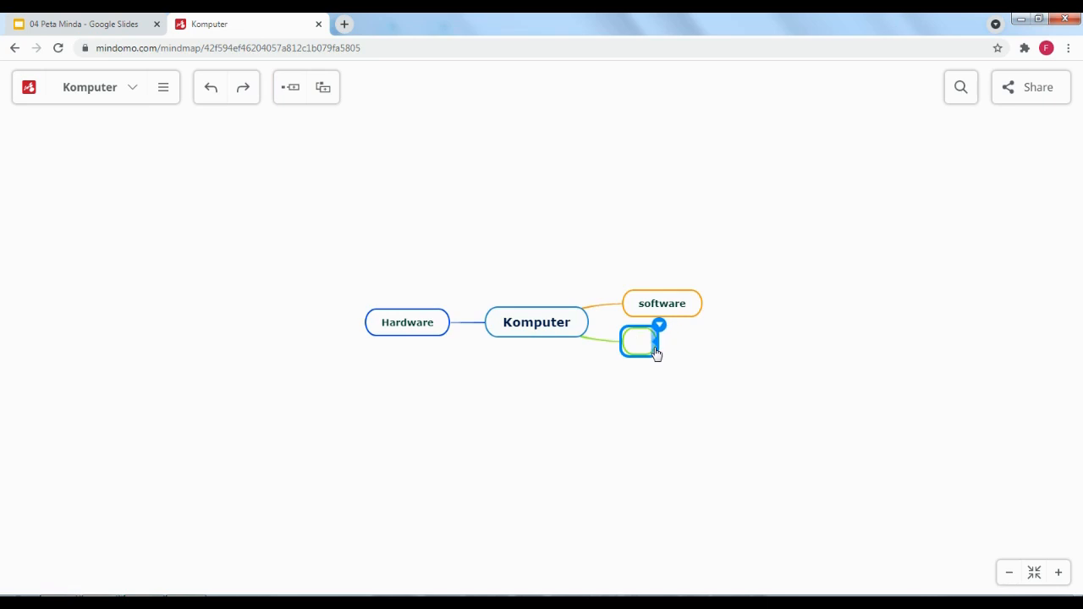
{"action": "type", "text": "Brainware"}
{"action": "key", "text": "Return"}
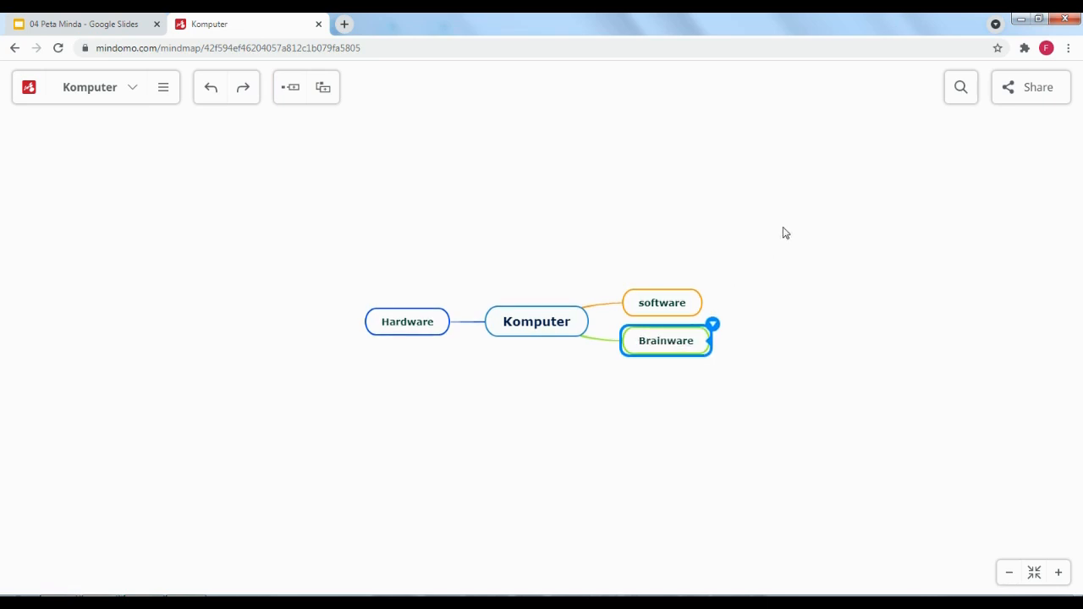
{"action": "left_click", "coordinate": [751, 261]}
{"action": "left_click", "coordinate": [685, 307]}
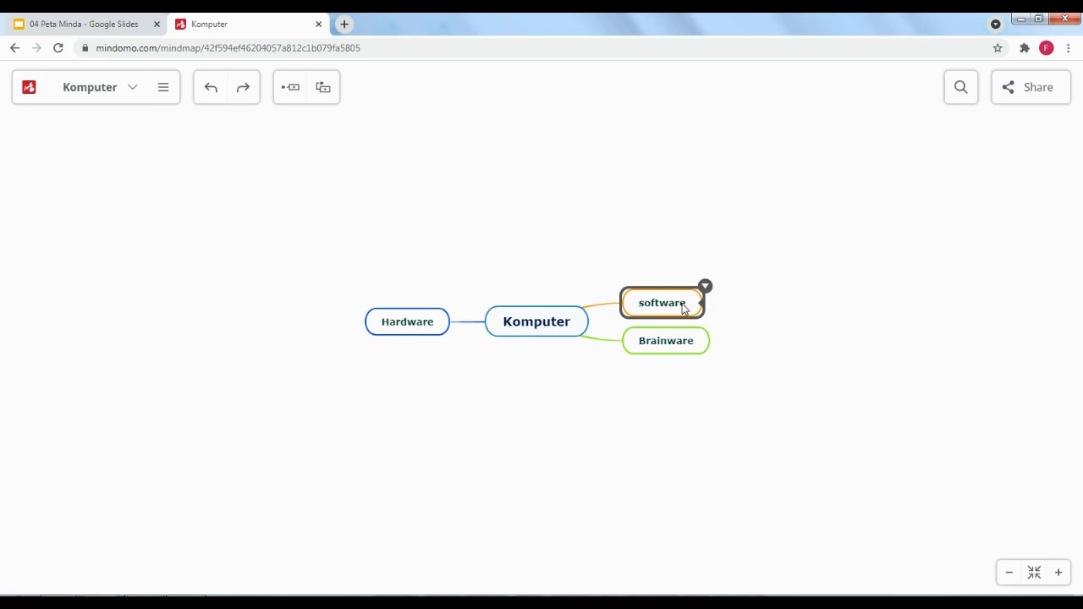
Add 'Sistem operasi' and 'Aplikasi' as subtopics of software
{"action": "left_click", "coordinate": [293, 89]}
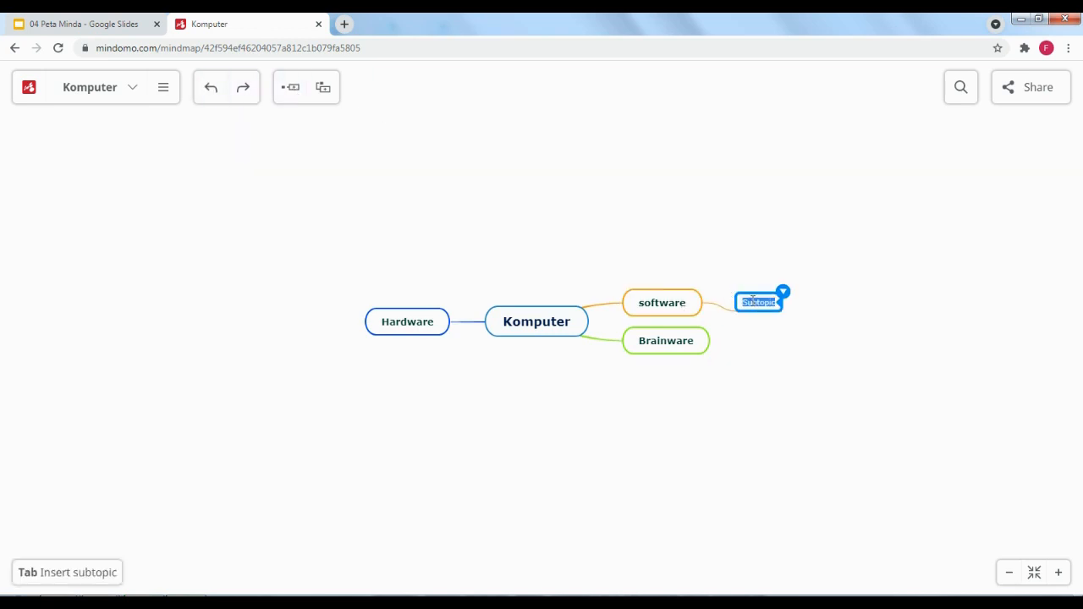
{"action": "key", "text": "BackSpace"}
{"action": "type", "text": "Sistem operasi"}
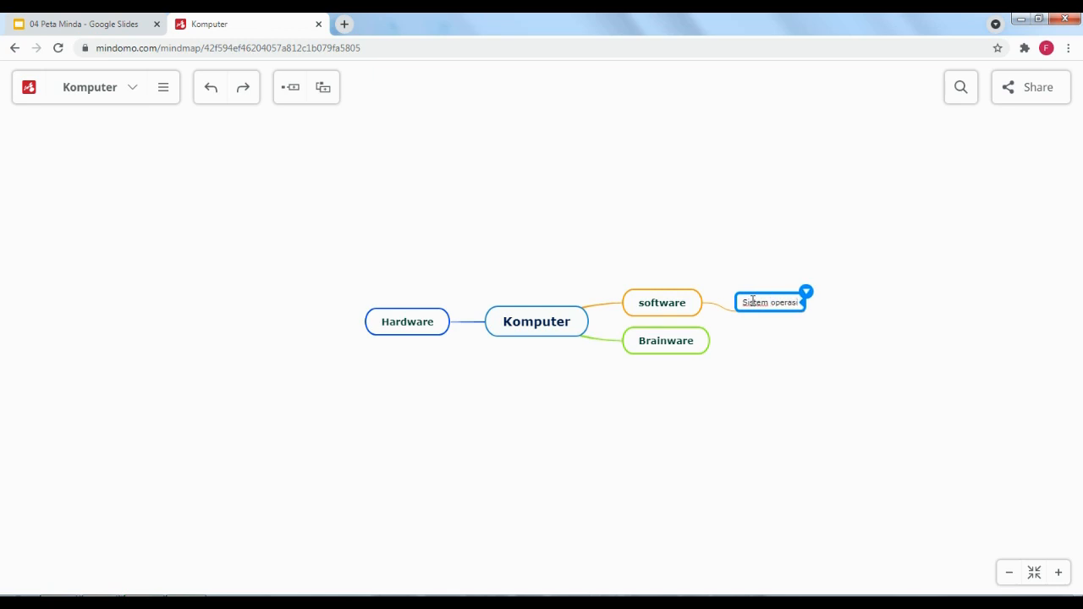
{"action": "left_click", "coordinate": [670, 308]}
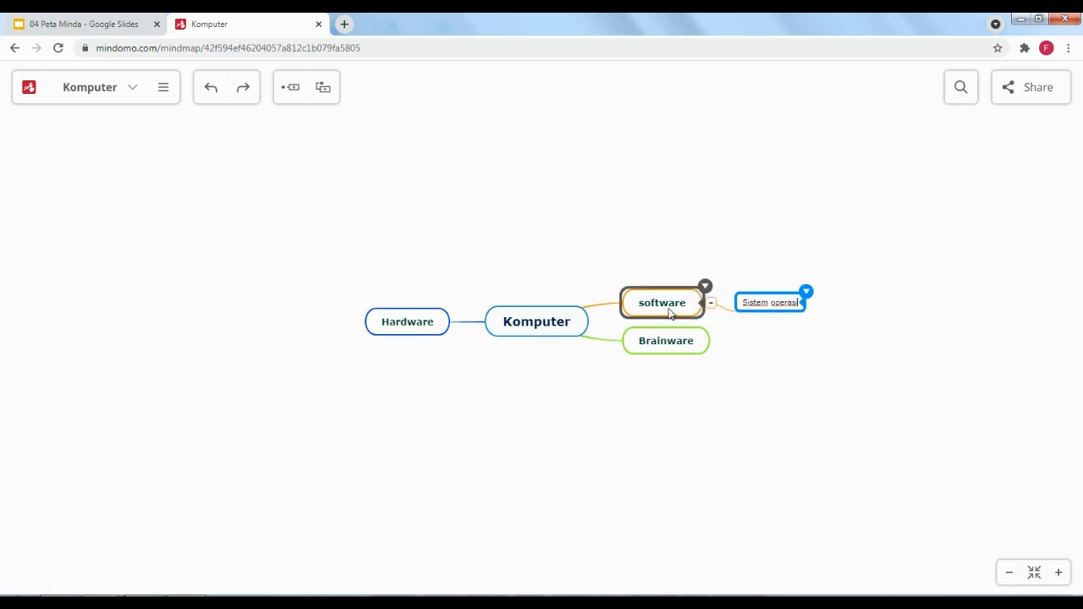
{"action": "left_click", "coordinate": [293, 89]}
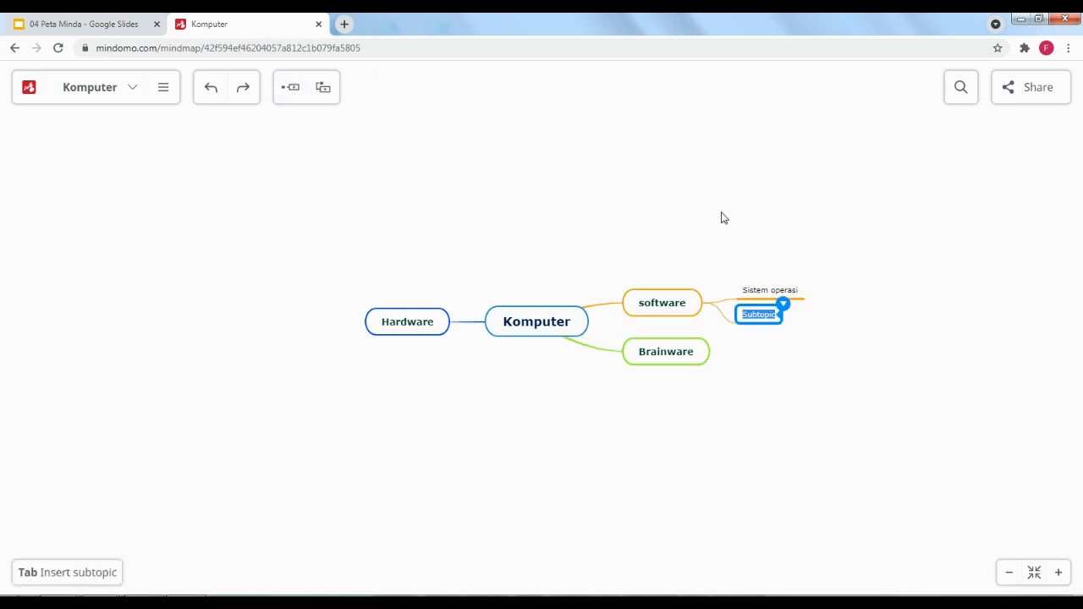
{"action": "key", "text": "BackSpace"}
{"action": "type", "text": "Apli"}
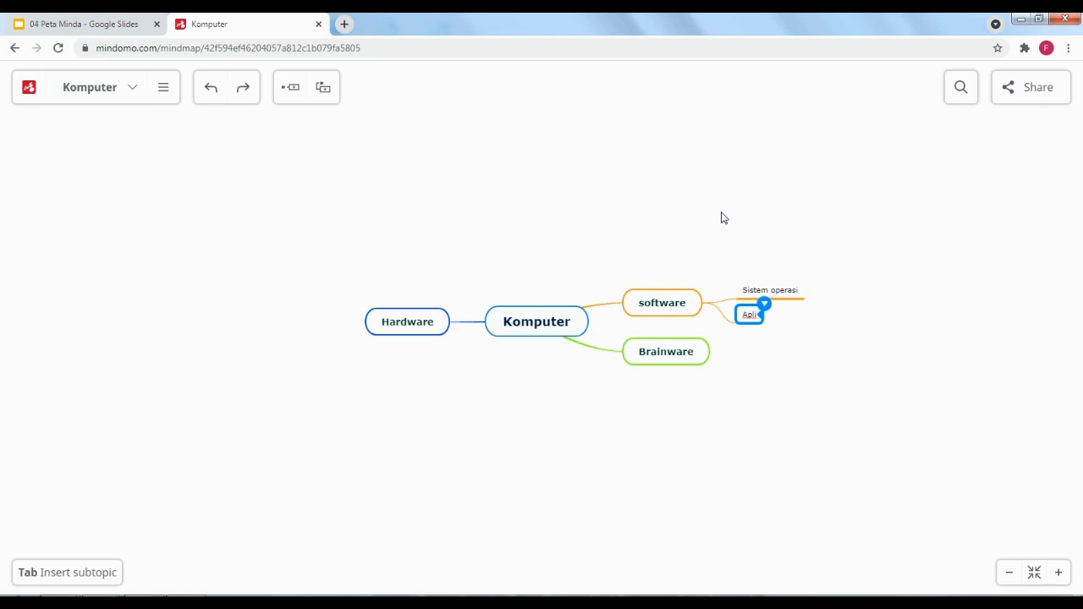
{"action": "type", "text": "kasi"}
{"action": "left_click", "coordinate": [715, 224]}
{"action": "left_click", "coordinate": [769, 292]}
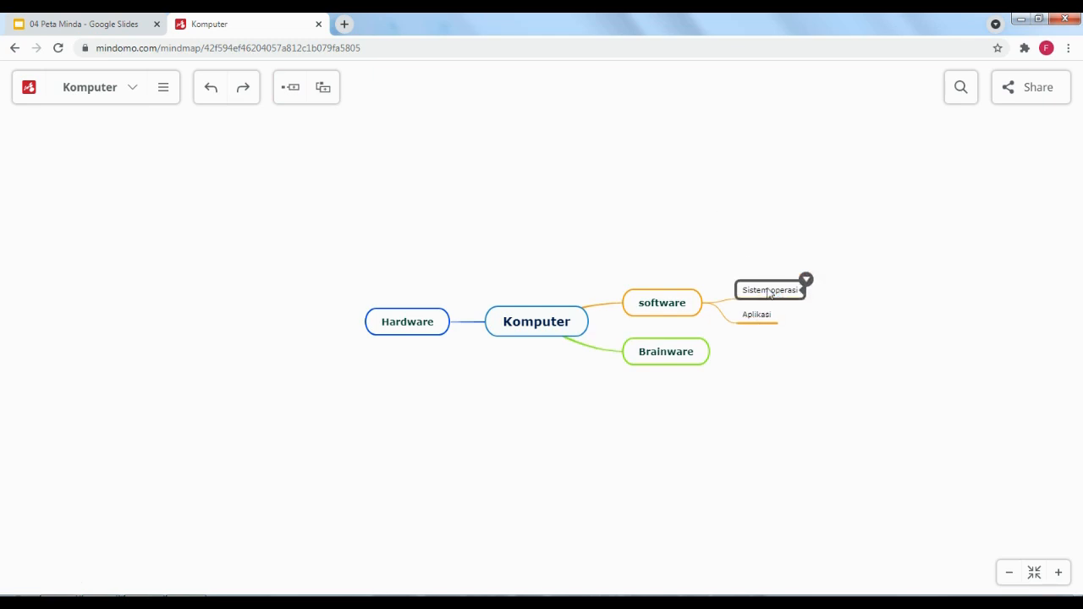
Add 'Windows', 'Linux' and 'Mac Os' under Sistem operasi
{"action": "left_click", "coordinate": [289, 87]}
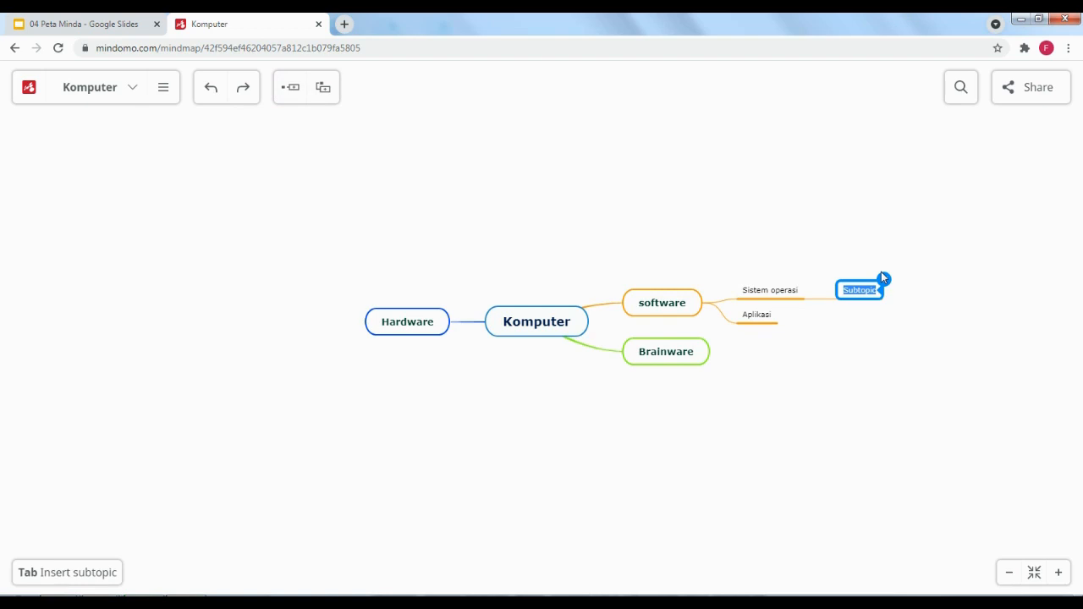
{"action": "type", "text": "Windows"}
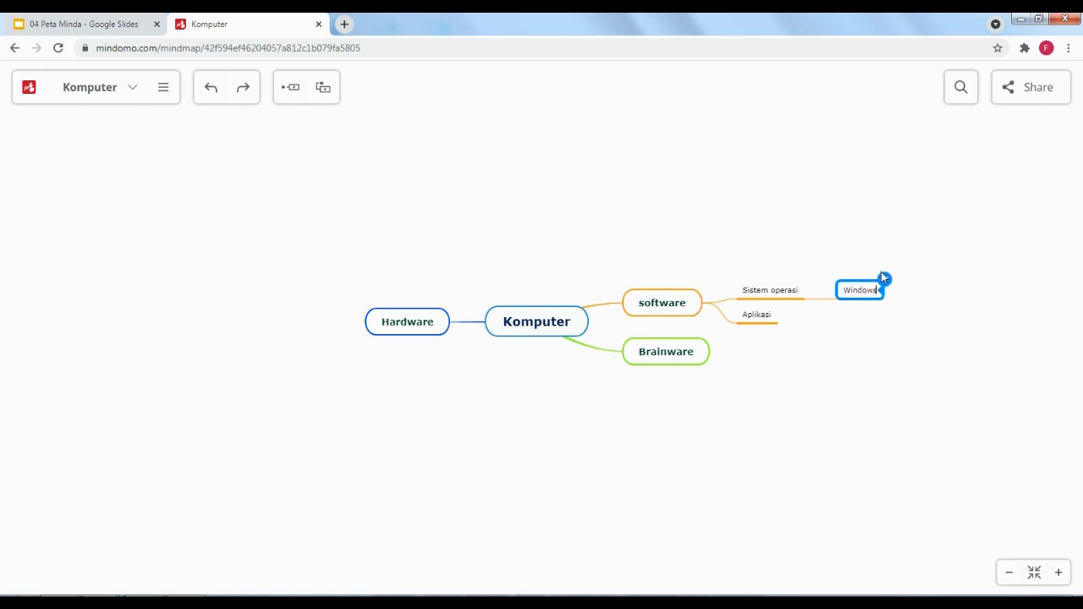
{"action": "left_click", "coordinate": [762, 295]}
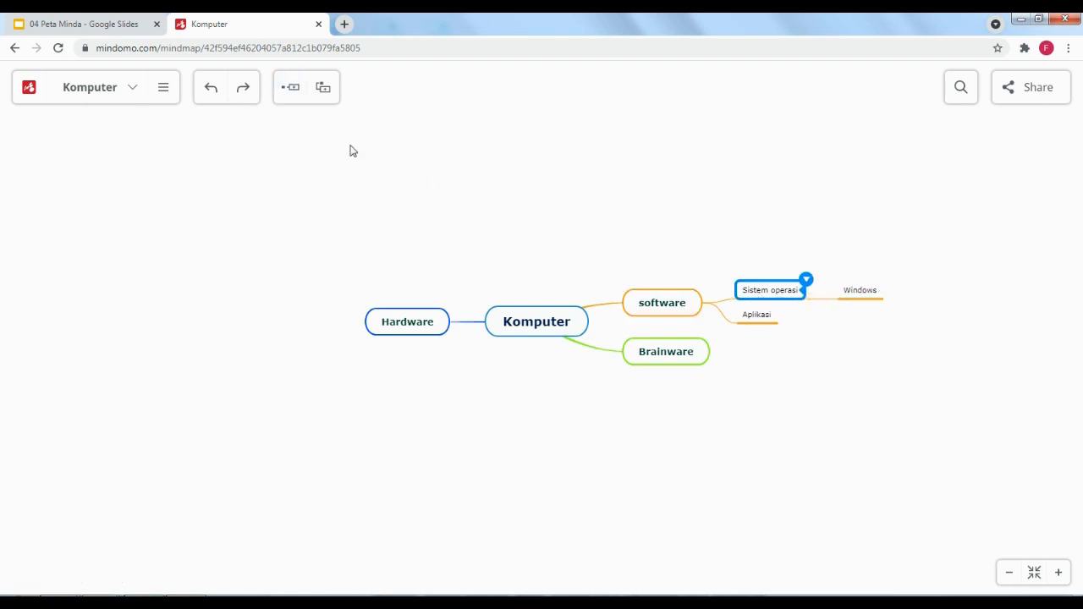
{"action": "left_click", "coordinate": [291, 88]}
{"action": "key", "text": "BackSpace"}
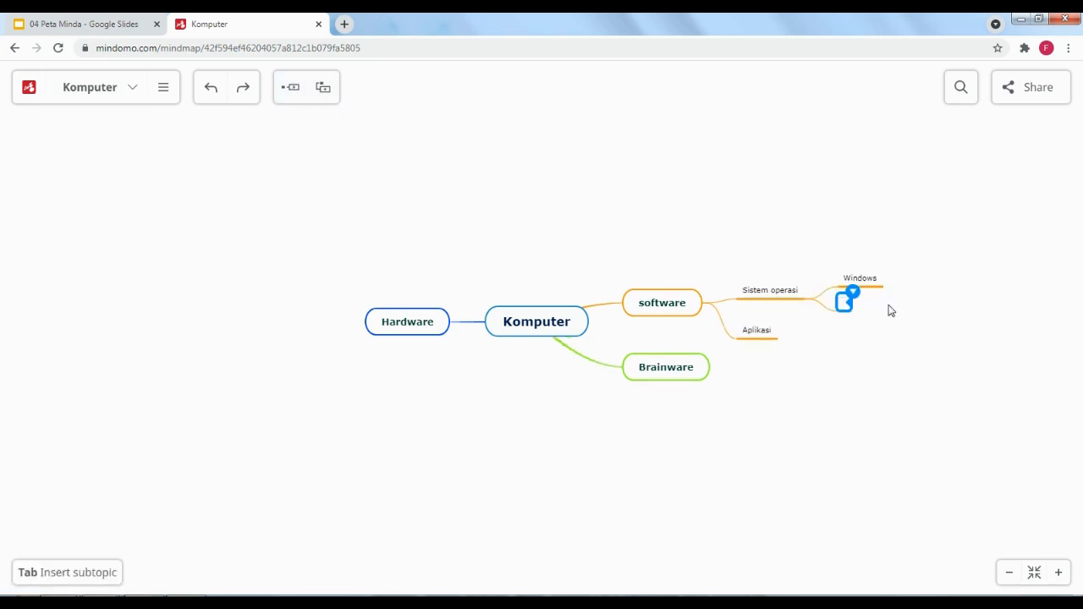
{"action": "type", "text": "Lin"}
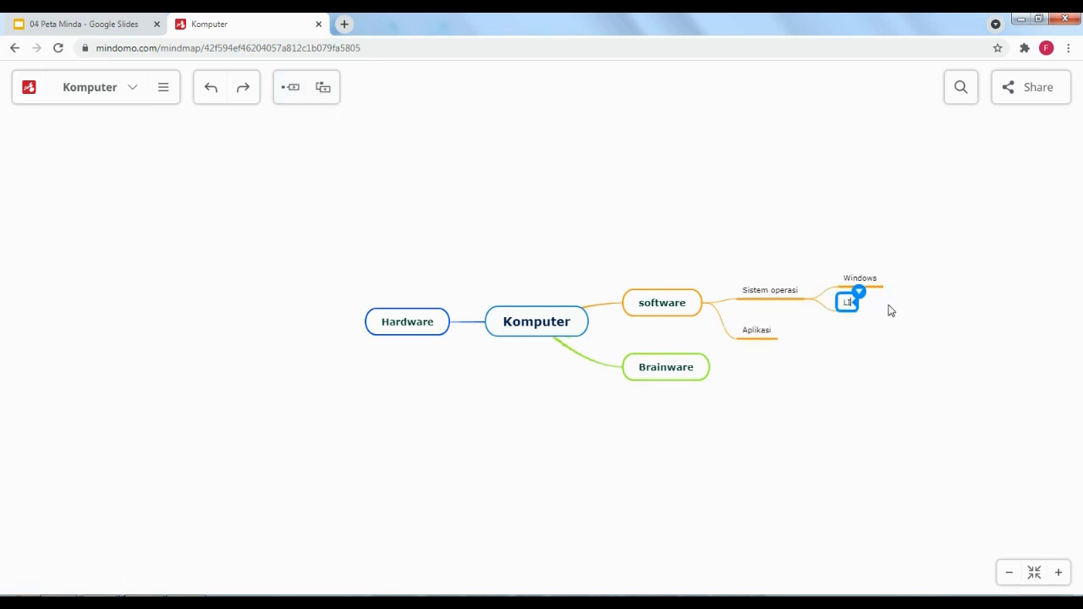
{"action": "type", "text": "ux"}
{"action": "left_click", "coordinate": [578, 130]}
{"action": "left_click", "coordinate": [789, 293]}
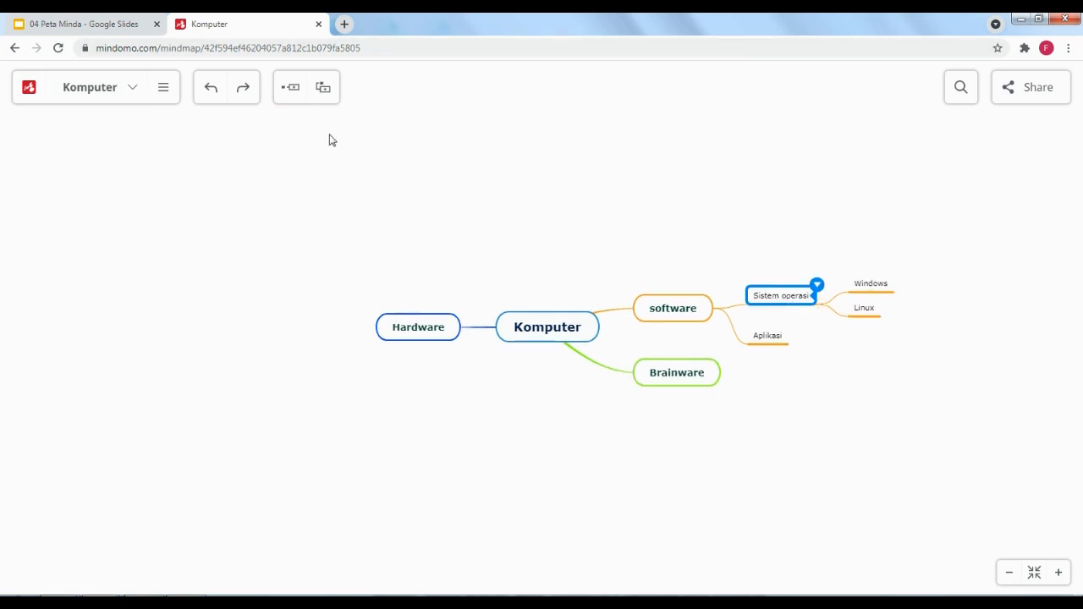
{"action": "left_click", "coordinate": [297, 89]}
{"action": "type", "text": "Mac Os"}
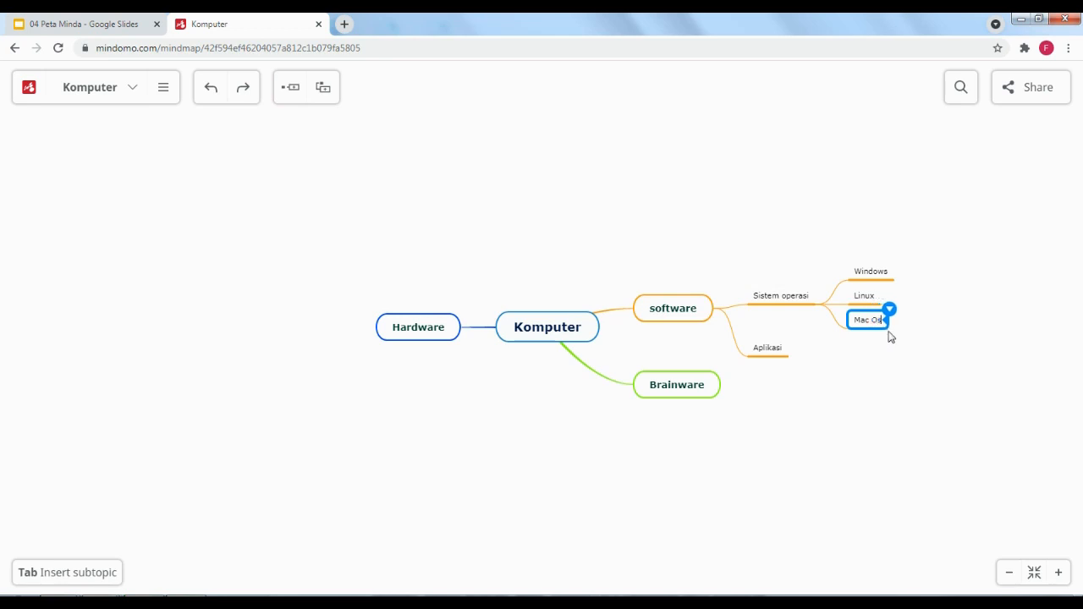
{"action": "left_click", "coordinate": [858, 416]}
{"action": "left_click", "coordinate": [415, 334]}
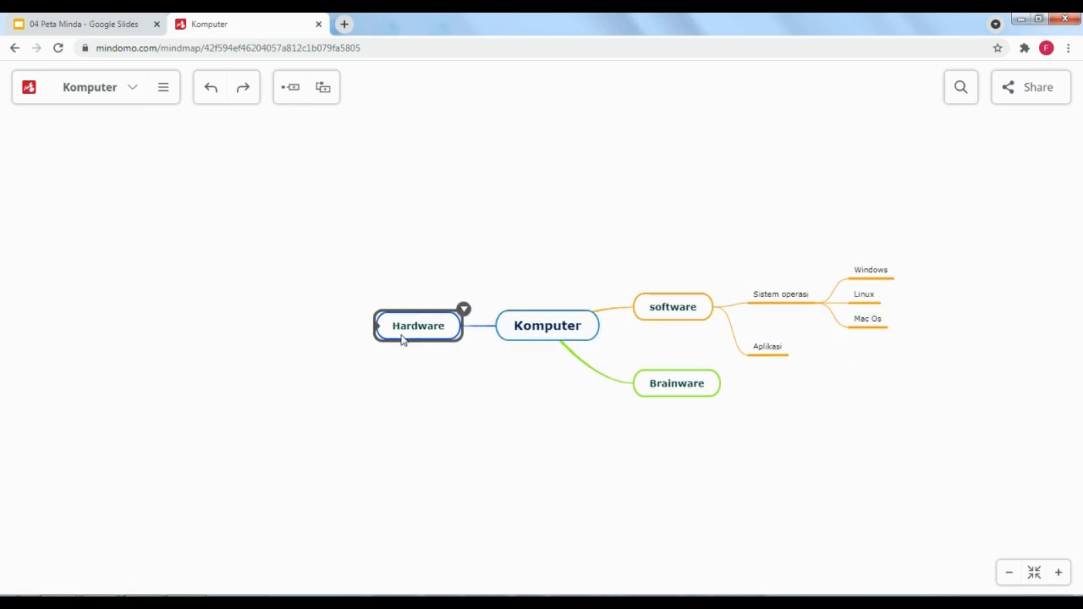
Add a 'CPU' subtopic to Hardware, rename it 'Input', then delete it
{"action": "left_click", "coordinate": [295, 90]}
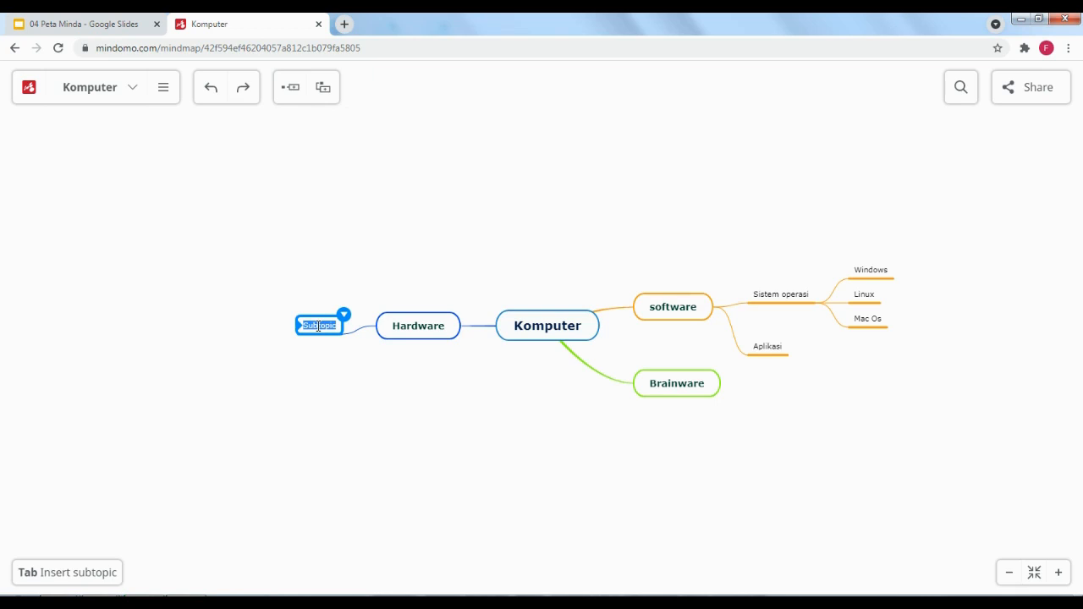
{"action": "type", "text": "C"}
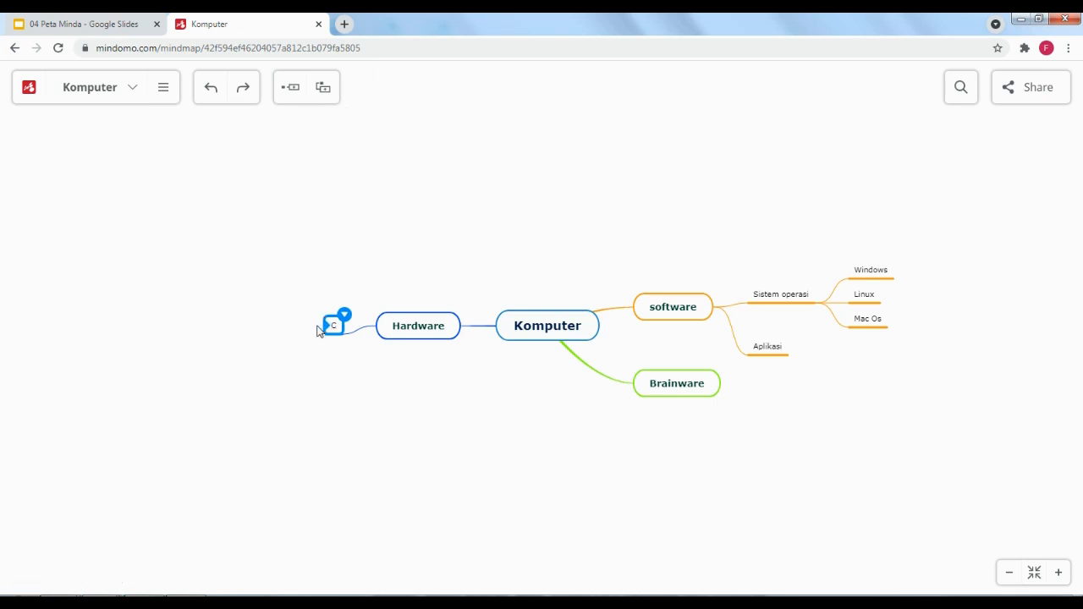
{"action": "type", "text": "PU"}
{"action": "left_click", "coordinate": [391, 284]}
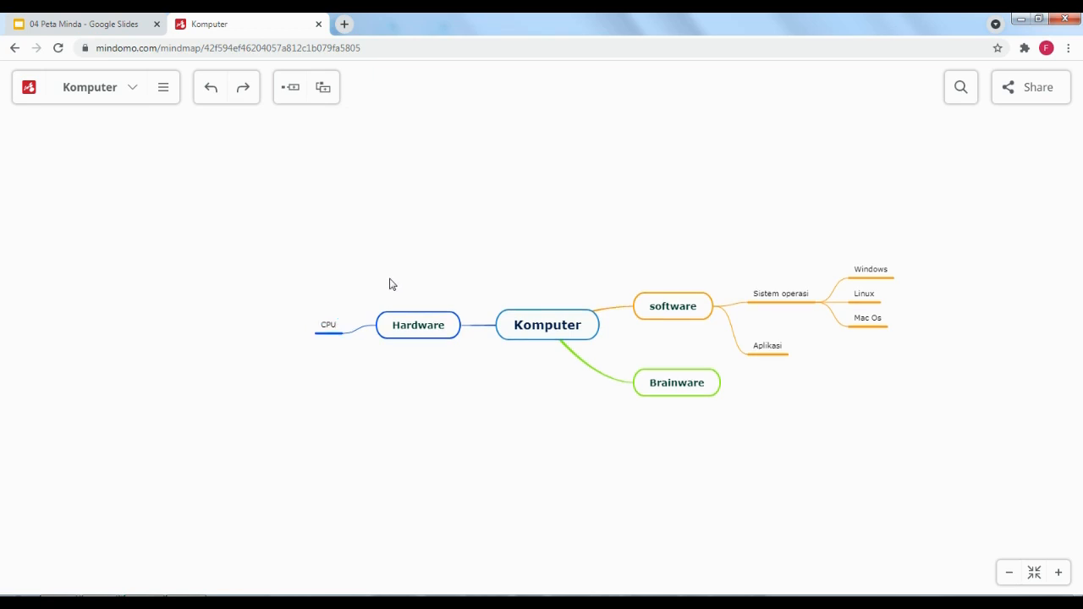
{"action": "left_click", "coordinate": [329, 325]}
{"action": "left_click", "coordinate": [330, 326]}
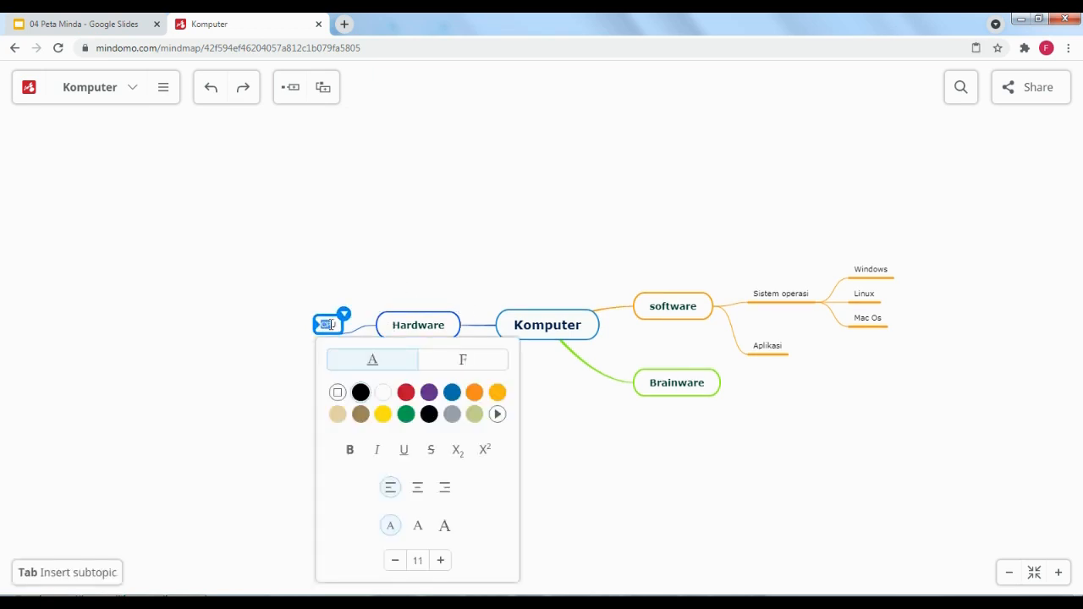
{"action": "type", "text": "Input"}
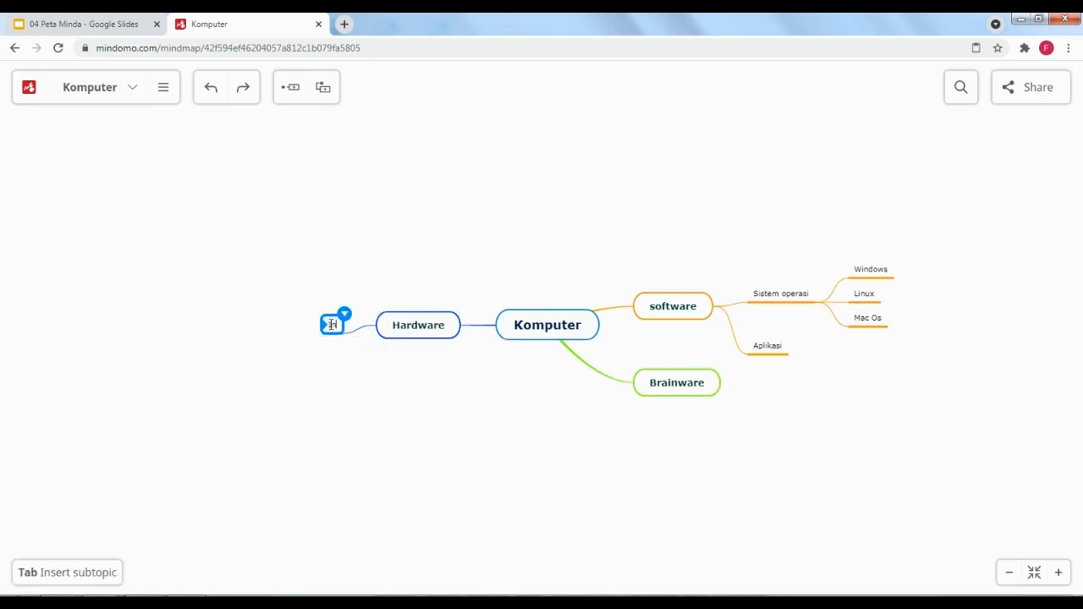
{"action": "left_click", "coordinate": [601, 133]}
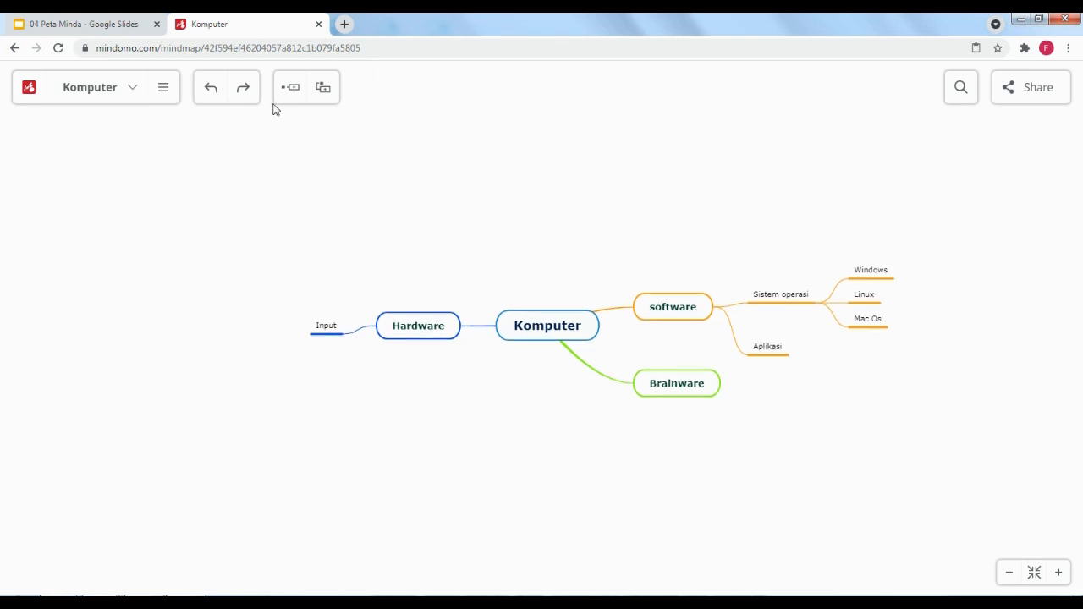
{"action": "left_click", "coordinate": [377, 326]}
{"action": "left_click", "coordinate": [332, 326]}
{"action": "key", "text": "Delete"}
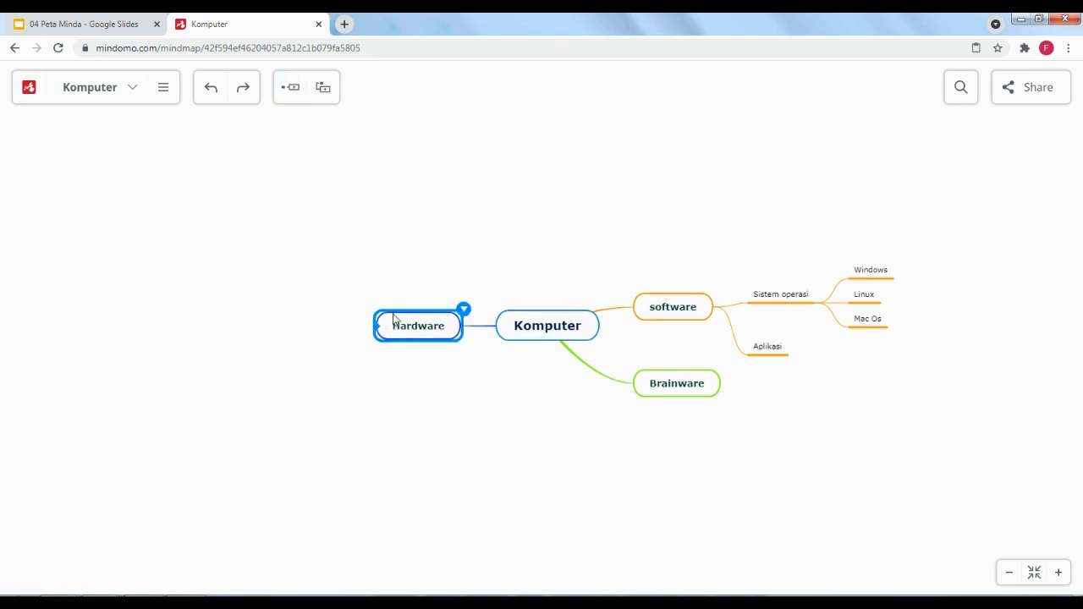
Add 'Input' as a subtopic of Hardware
{"action": "left_click", "coordinate": [298, 93]}
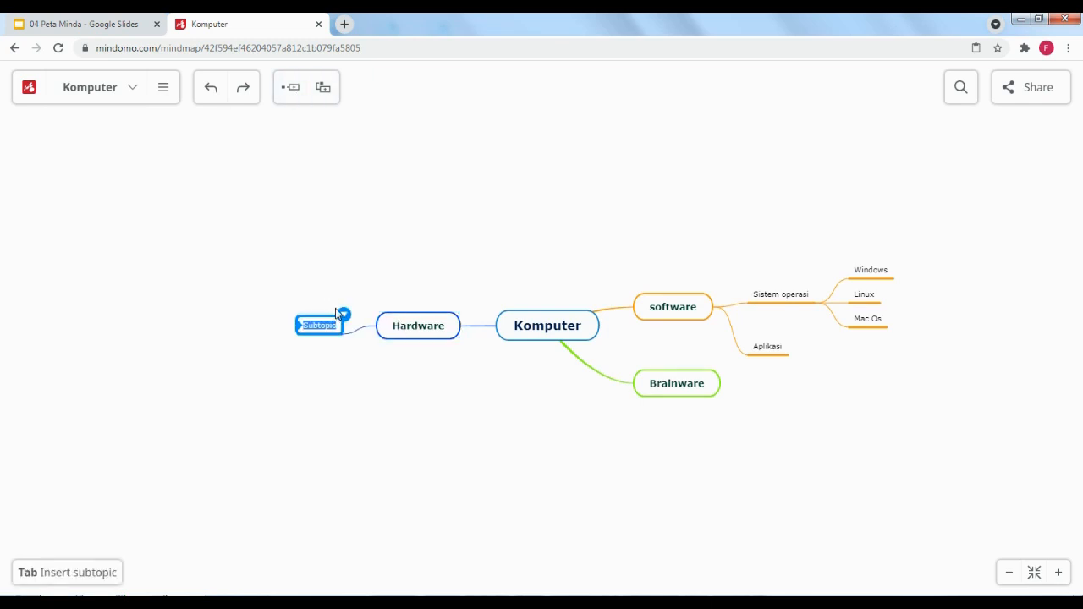
{"action": "type", "text": "Input"}
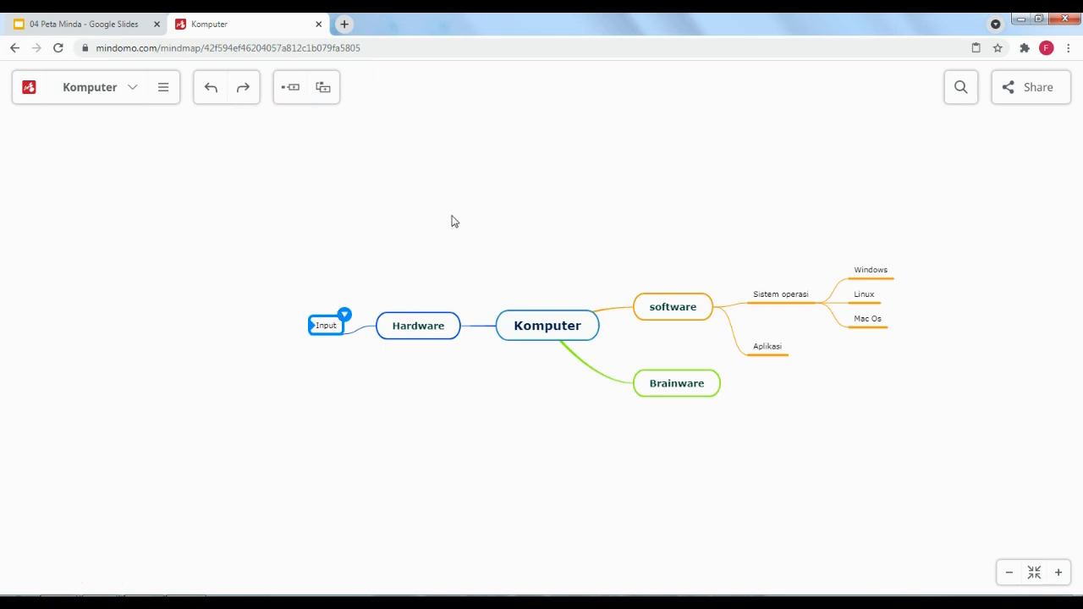
{"action": "left_click", "coordinate": [452, 221]}
{"action": "left_click", "coordinate": [325, 334]}
Add an 'Output' subtopic to Hardware, correcting the 'outuput' typo
{"action": "left_click", "coordinate": [427, 332]}
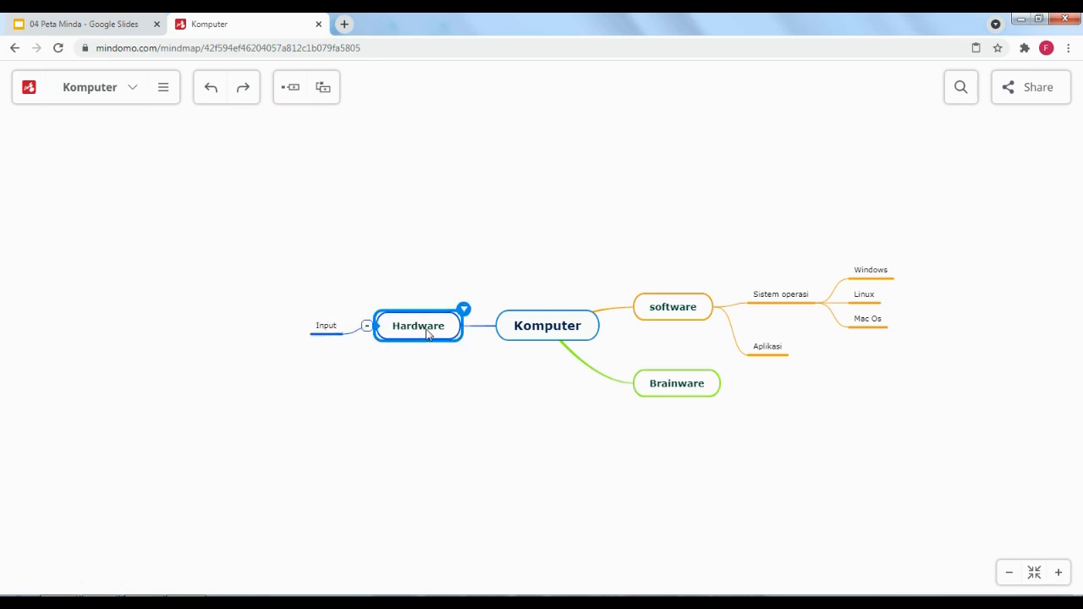
{"action": "left_click", "coordinate": [291, 87]}
{"action": "type", "text": "o"}
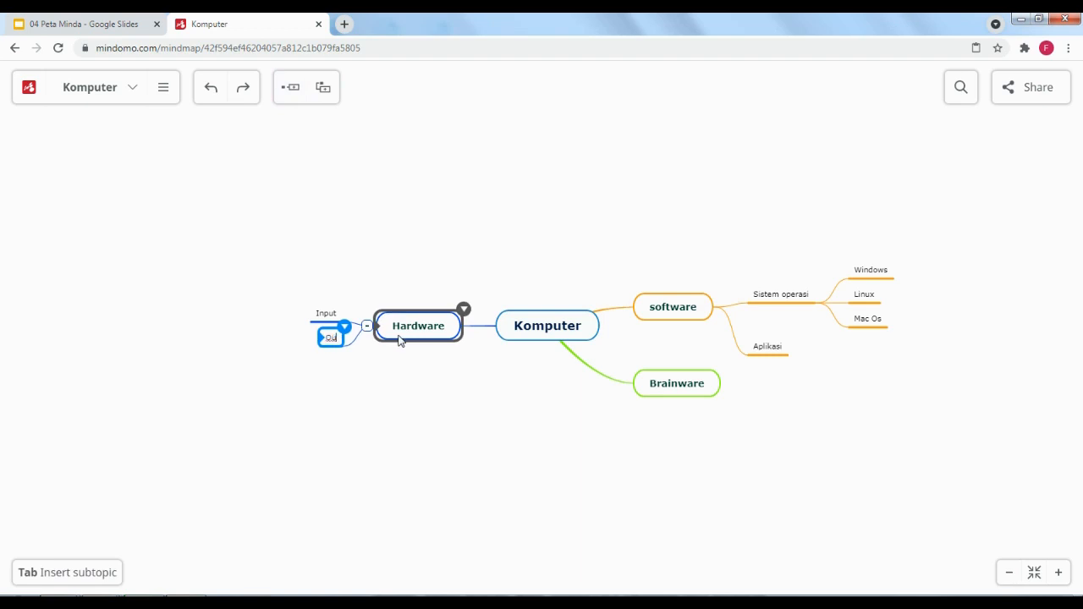
{"action": "type", "text": "utuput"}
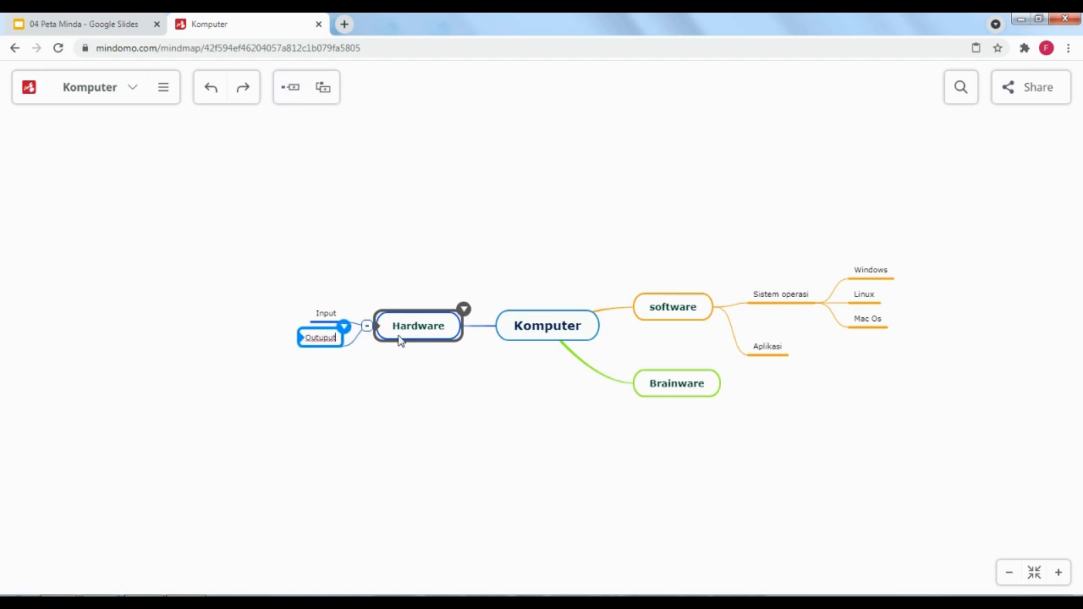
{"action": "left_click", "coordinate": [431, 284]}
{"action": "double_click", "coordinate": [325, 340]}
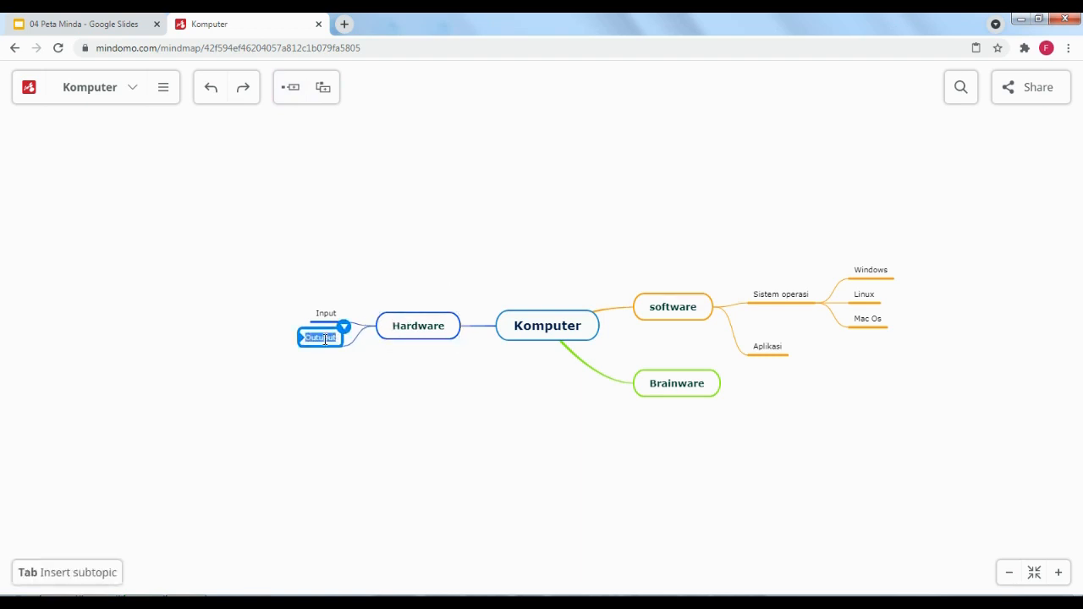
{"action": "left_click", "coordinate": [326, 339]}
{"action": "key", "text": "BackSpace"}
{"action": "left_click", "coordinate": [328, 316]}
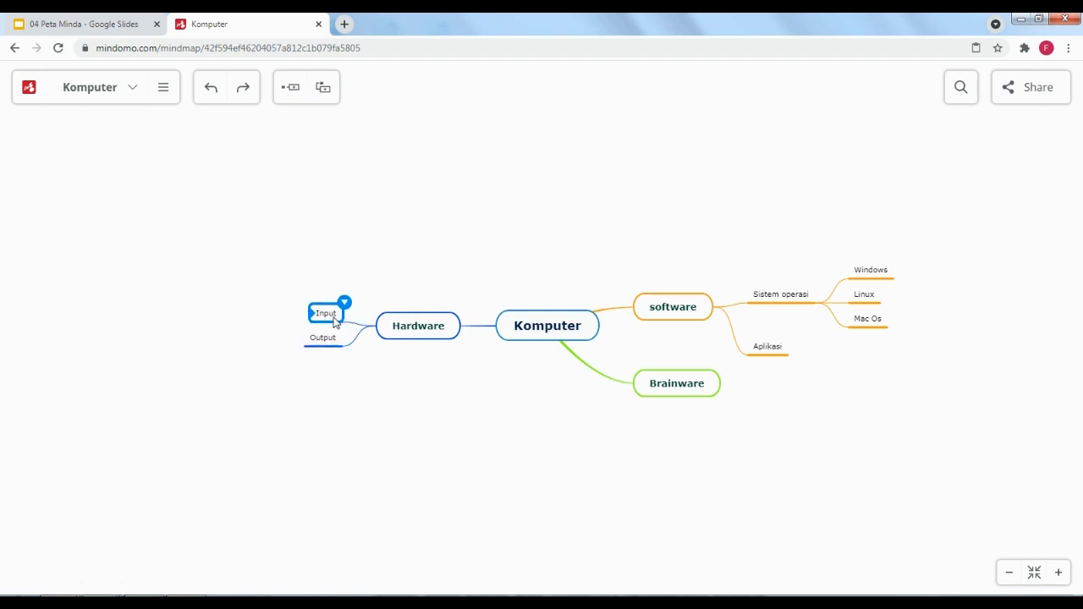
{"action": "left_click", "coordinate": [292, 88]}
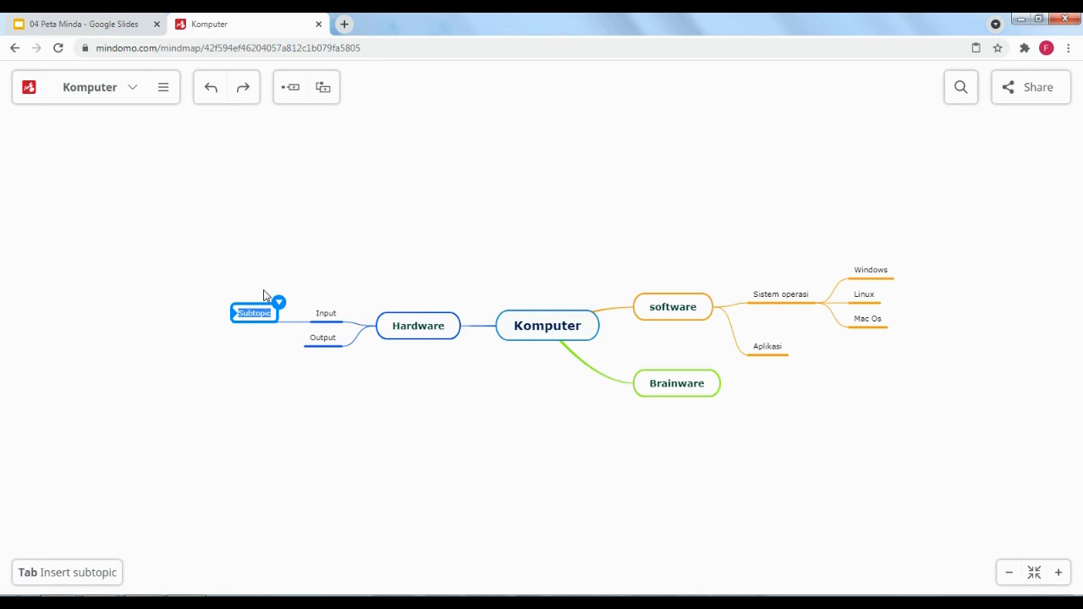
Add 'Keyboard' and 'Scanner' under Input
{"action": "type", "text": "Keyboard"}
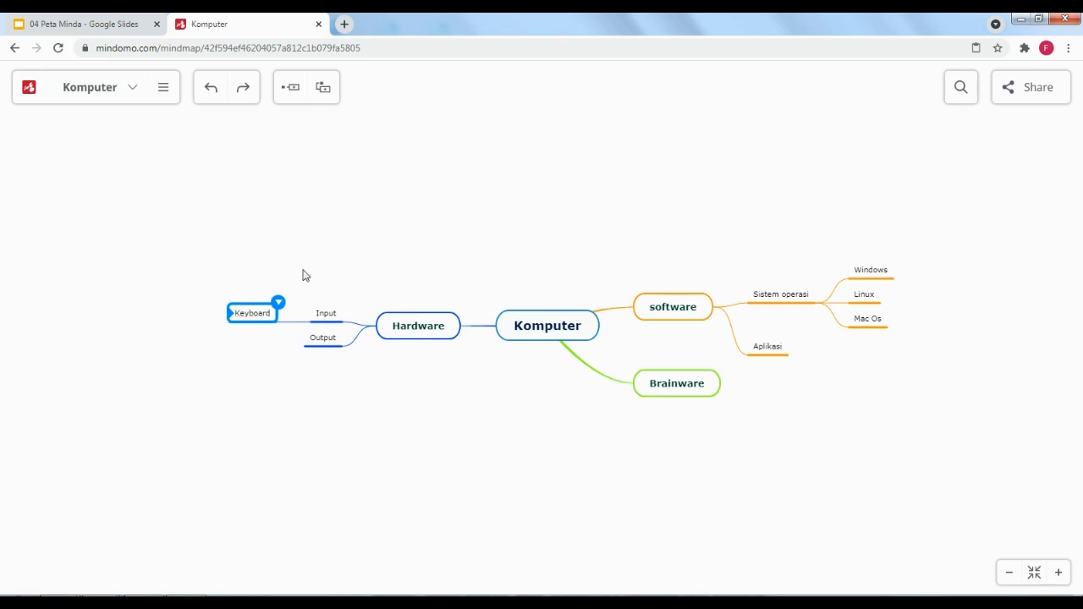
{"action": "left_click", "coordinate": [433, 263]}
{"action": "left_click", "coordinate": [318, 315]}
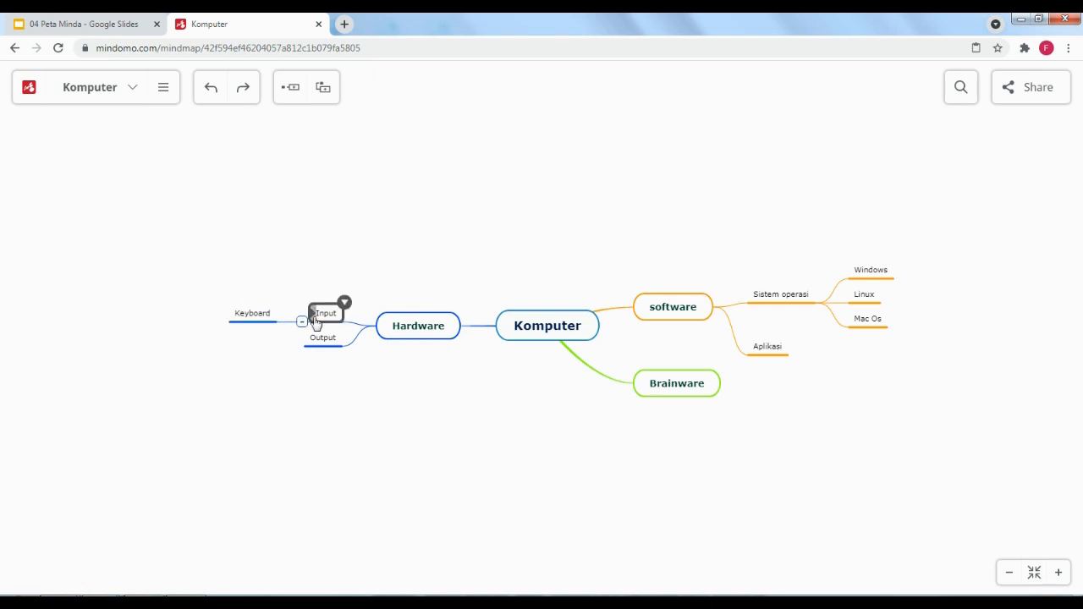
{"action": "left_click", "coordinate": [292, 89]}
{"action": "type", "text": "Scanner"}
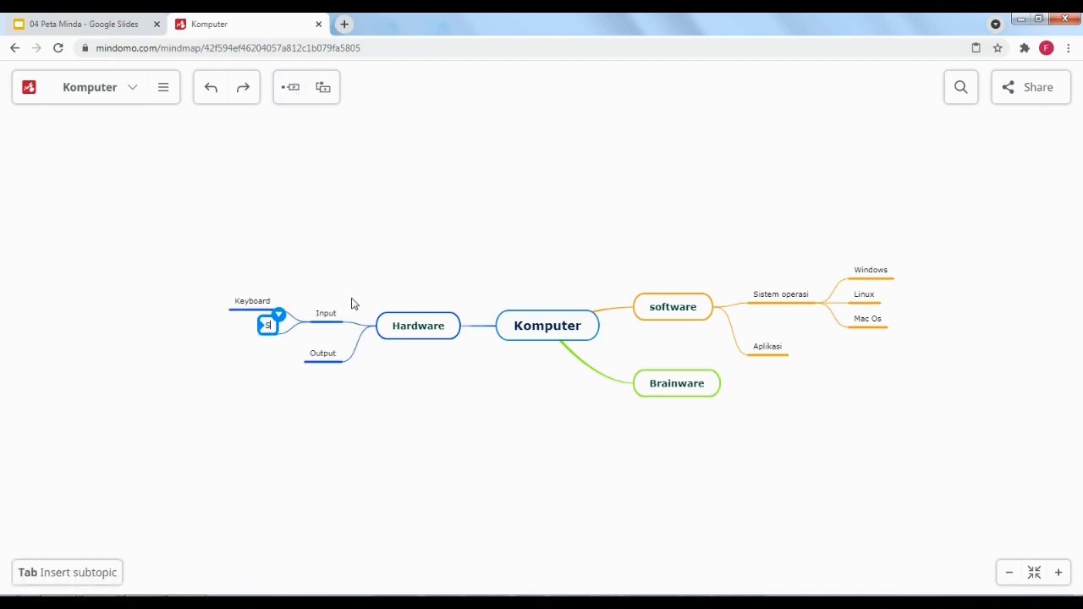
Add 'Monitor' and 'Printer' under Output
{"action": "left_click", "coordinate": [322, 354]}
{"action": "left_click", "coordinate": [290, 87]}
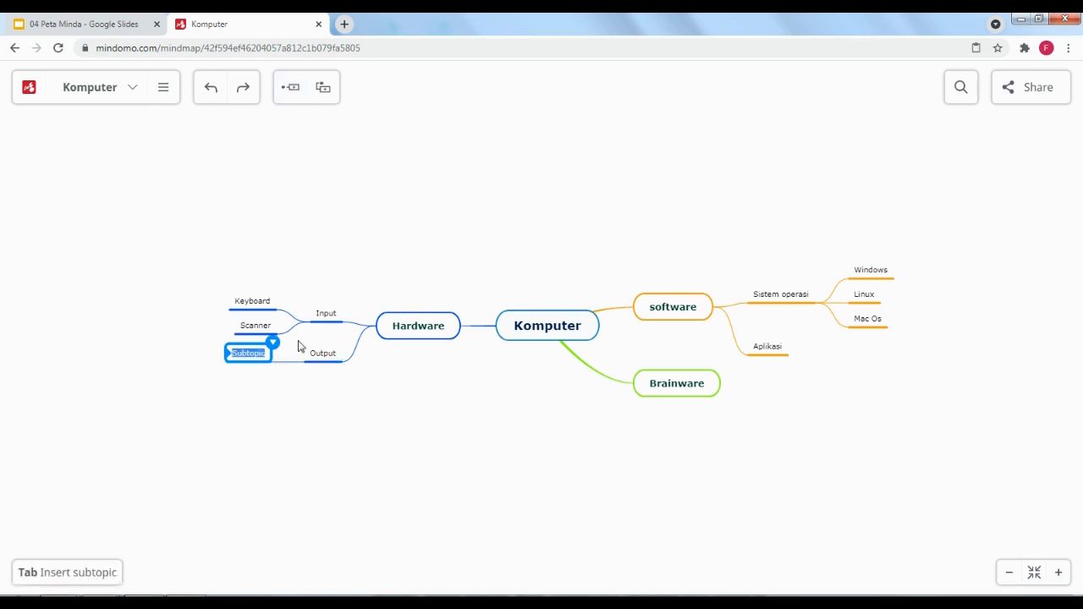
{"action": "type", "text": "Monitor"}
{"action": "left_click", "coordinate": [317, 362]}
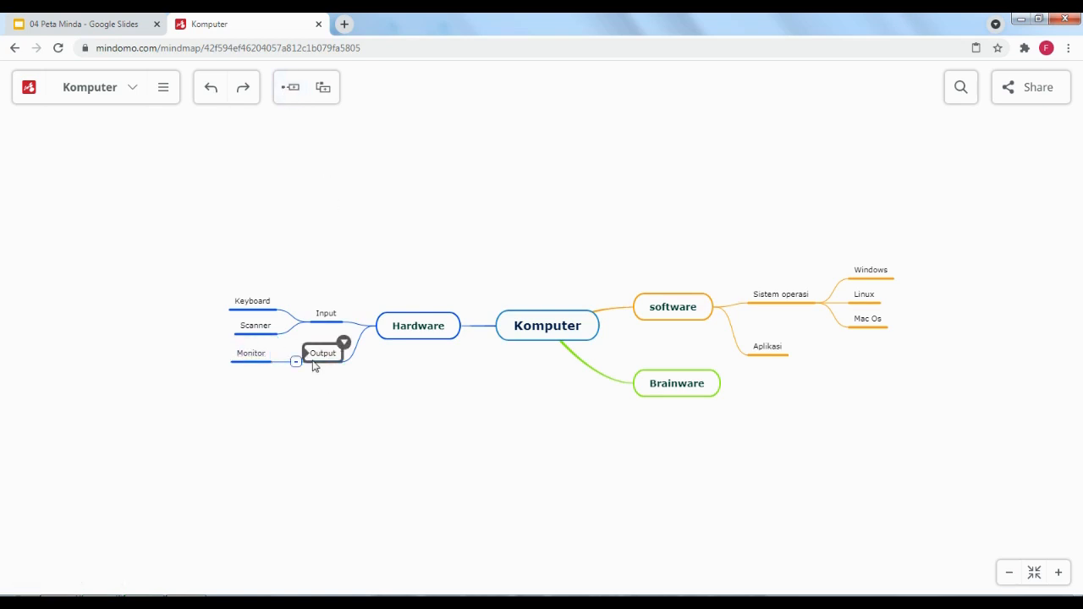
{"action": "left_click", "coordinate": [293, 97]}
{"action": "type", "text": "Printer"}
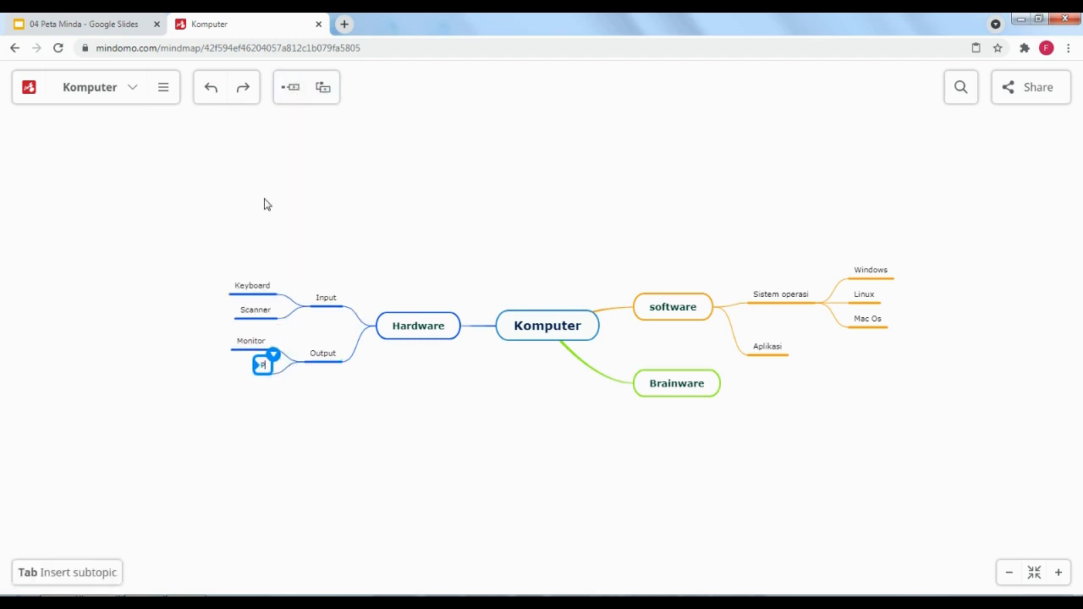
{"action": "left_click", "coordinate": [362, 195]}
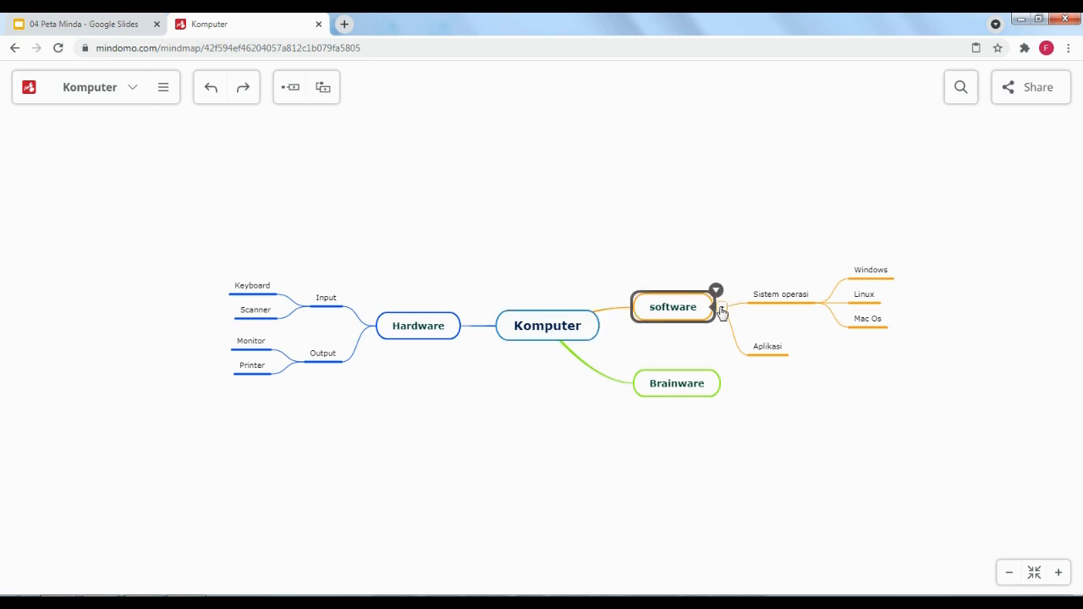
Collapse the software branch, collapse and re-expand Hardware, and select Brainware
{"action": "left_click", "coordinate": [724, 308]}
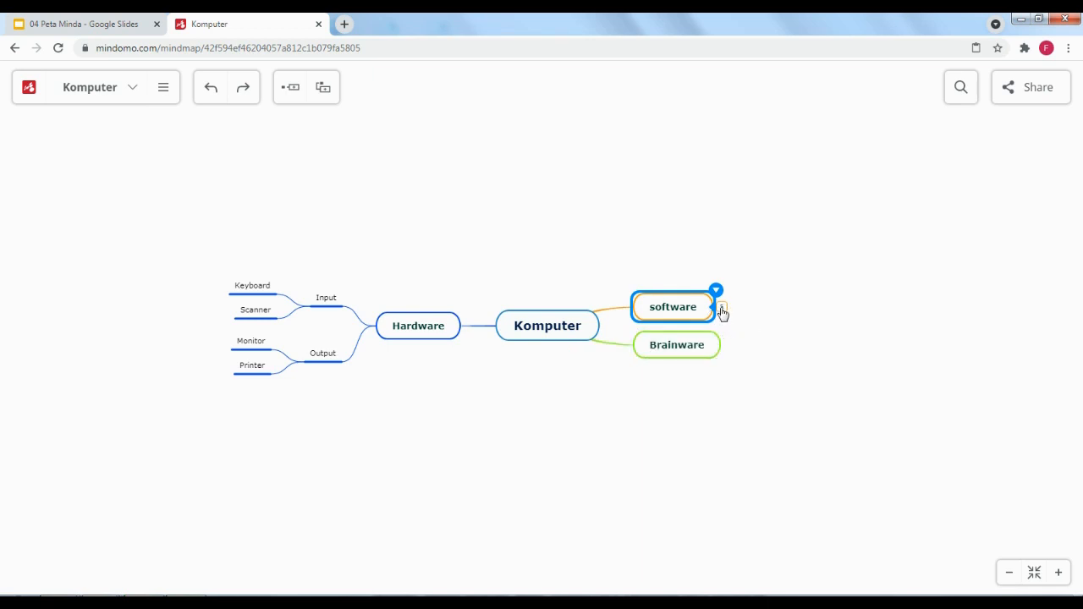
{"action": "left_click", "coordinate": [721, 309]}
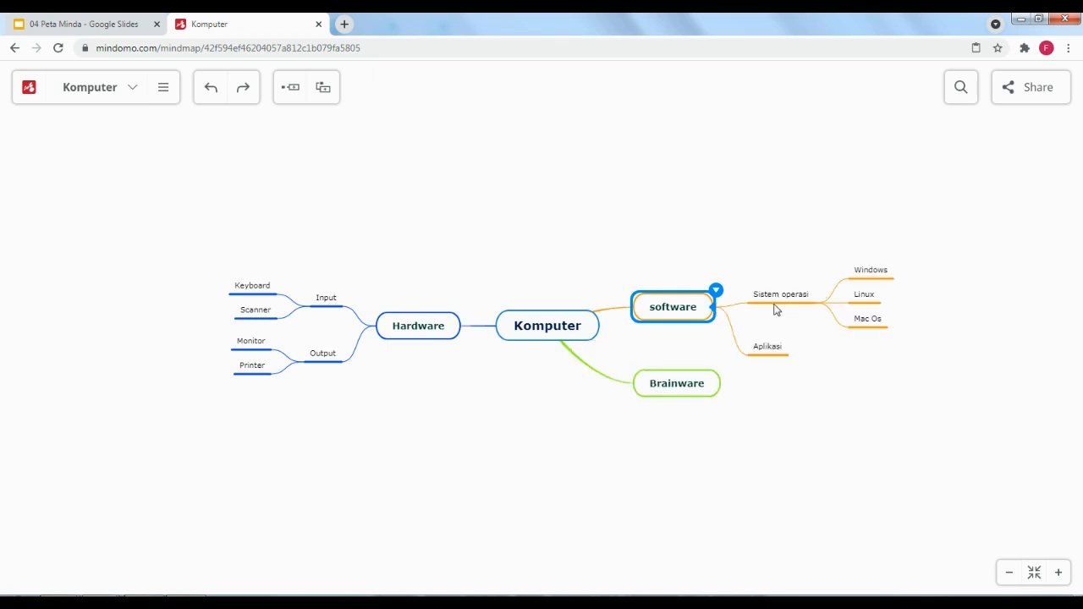
{"action": "left_click", "coordinate": [720, 311]}
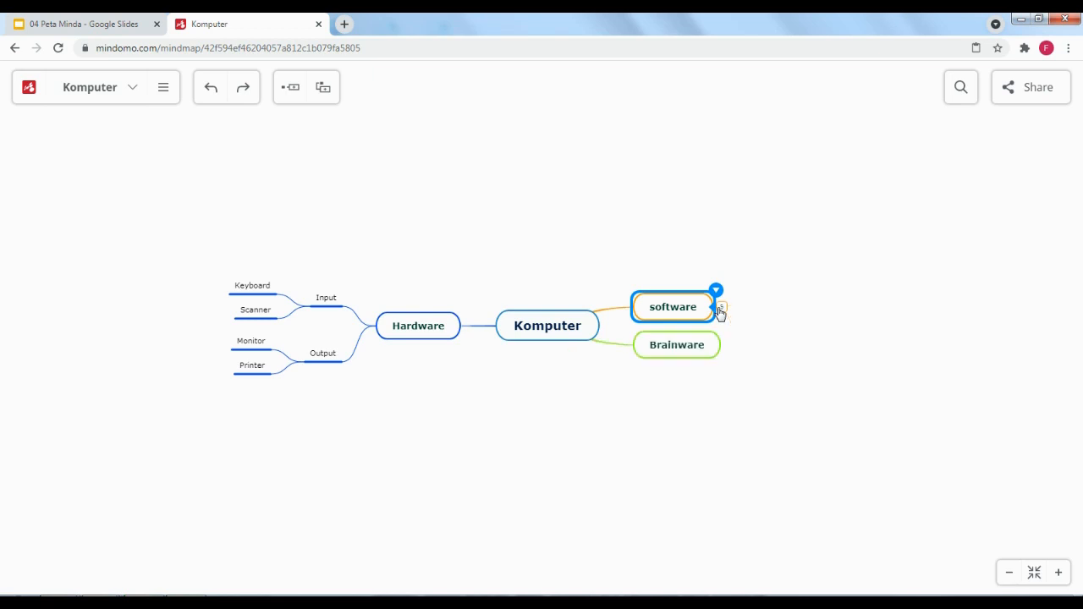
{"action": "left_click", "coordinate": [724, 310]}
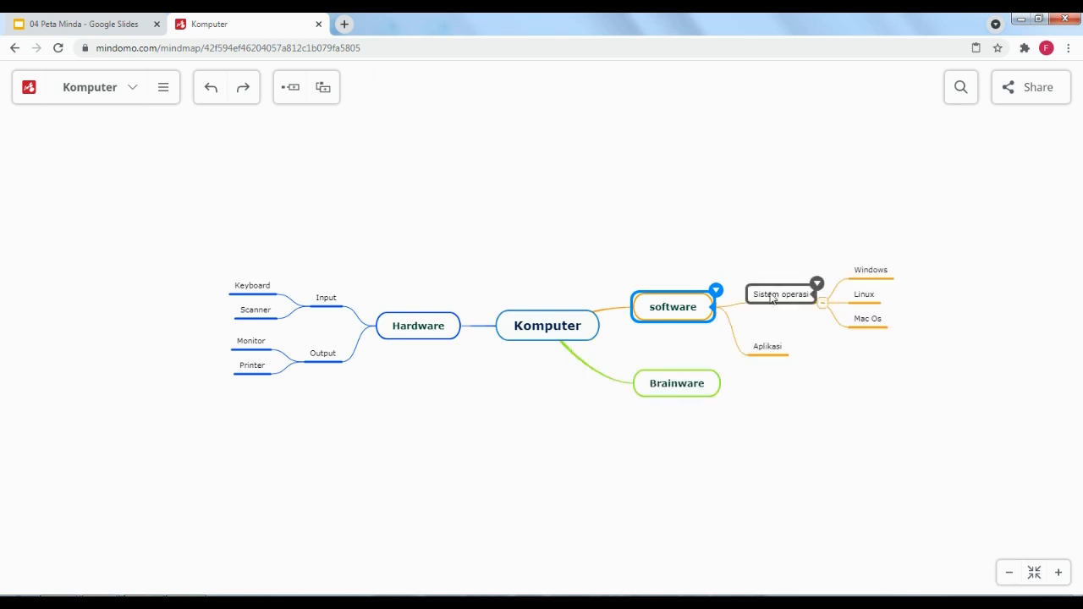
{"action": "left_click", "coordinate": [720, 311]}
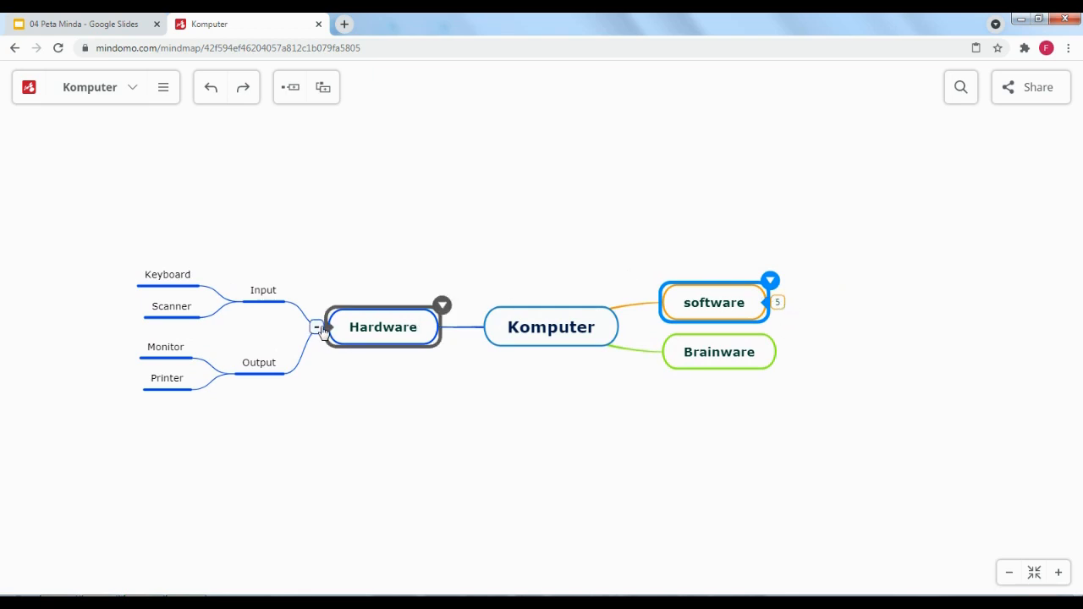
{"action": "left_click", "coordinate": [318, 330]}
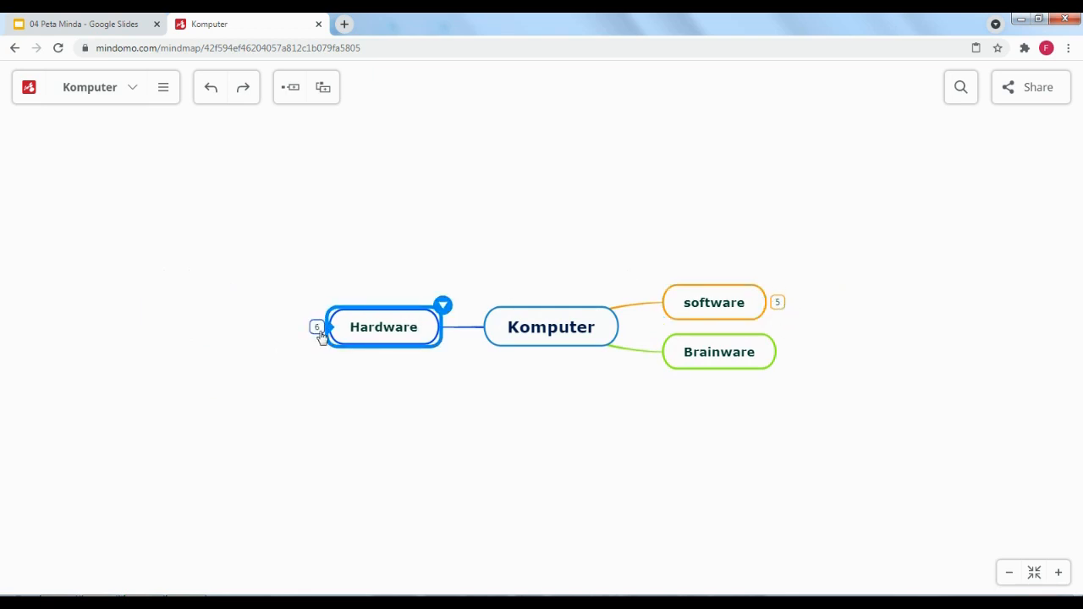
{"action": "left_click", "coordinate": [318, 331]}
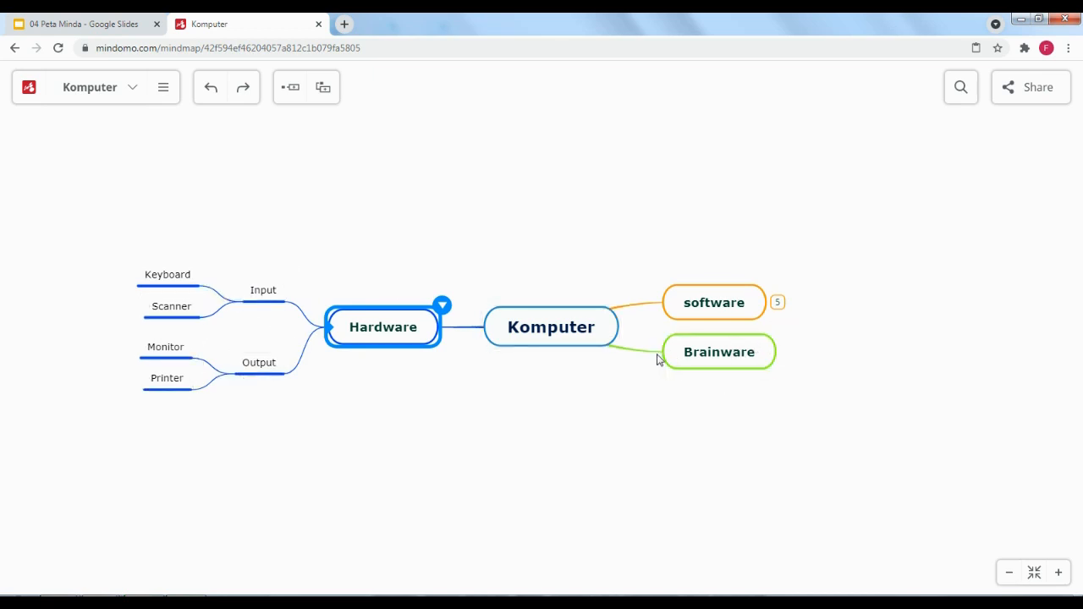
{"action": "left_click", "coordinate": [698, 356]}
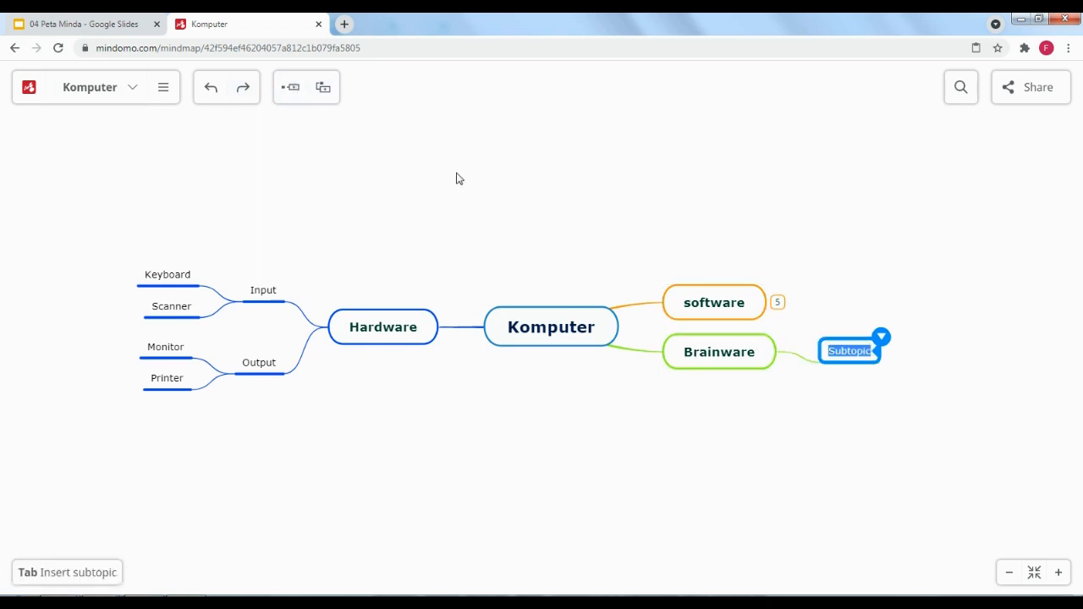
Add 'user', 'Programmer' and 'System Analyst' under Brainware
{"action": "type", "text": "user"}
{"action": "left_click", "coordinate": [685, 149]}
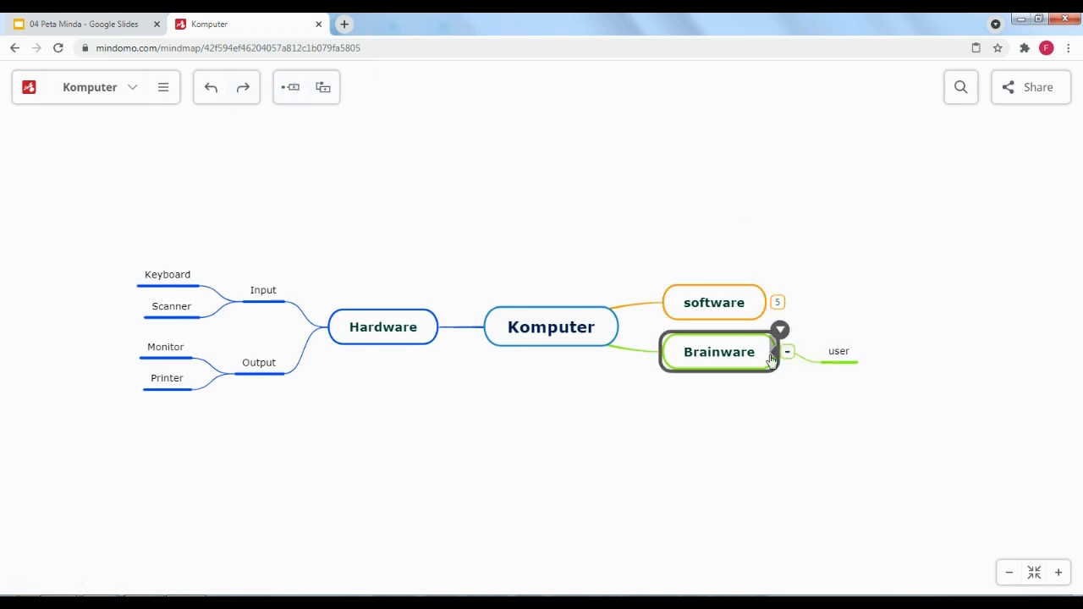
{"action": "left_click", "coordinate": [721, 351]}
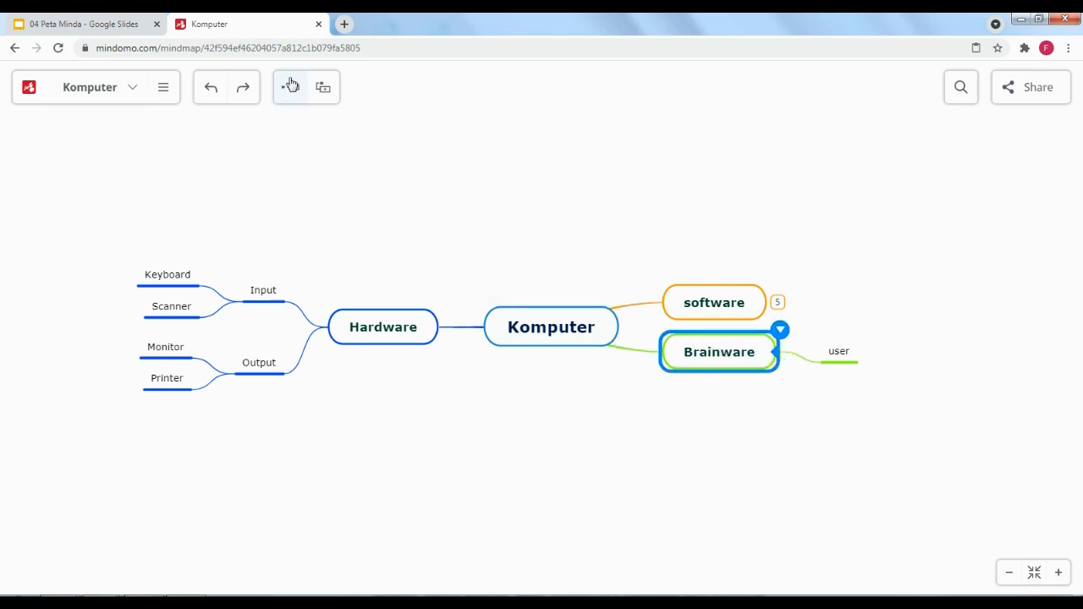
{"action": "left_click", "coordinate": [290, 87]}
{"action": "type", "text": "Programmer"}
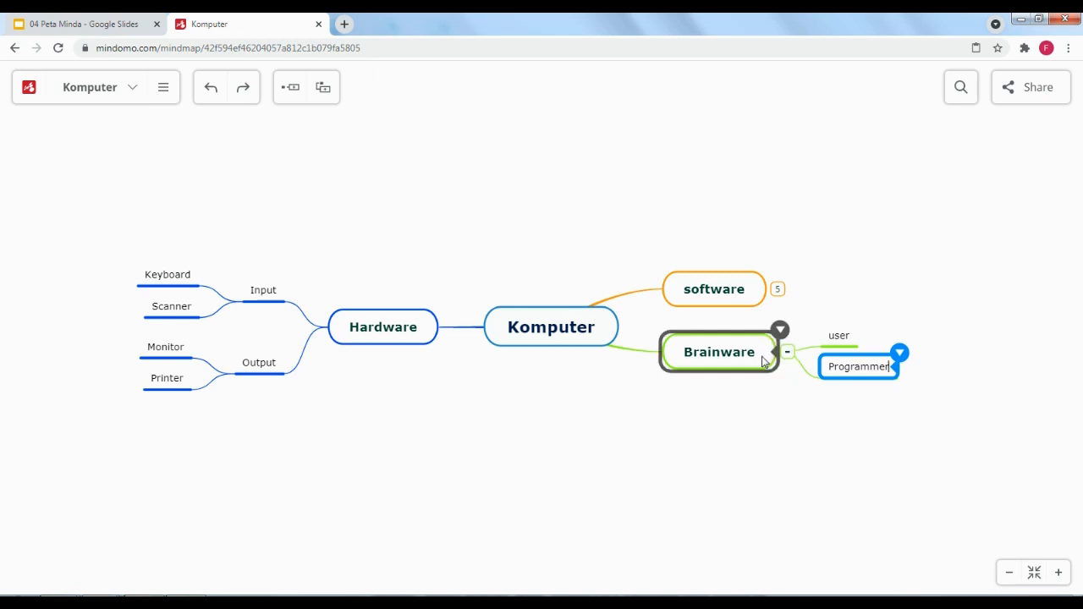
{"action": "left_click", "coordinate": [763, 359]}
{"action": "left_click", "coordinate": [291, 87]}
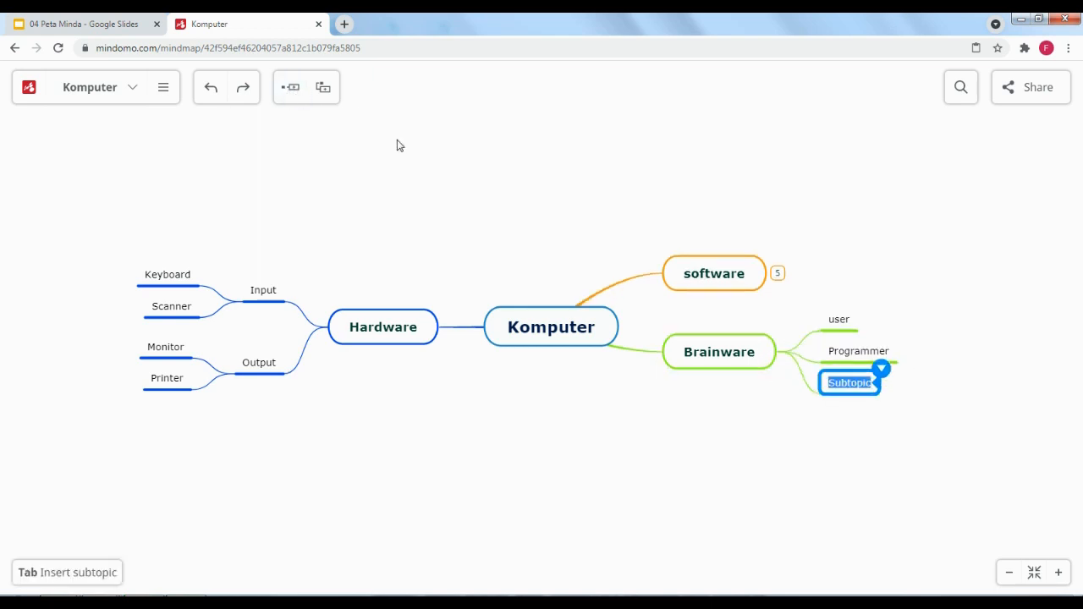
{"action": "type", "text": "Syste"}
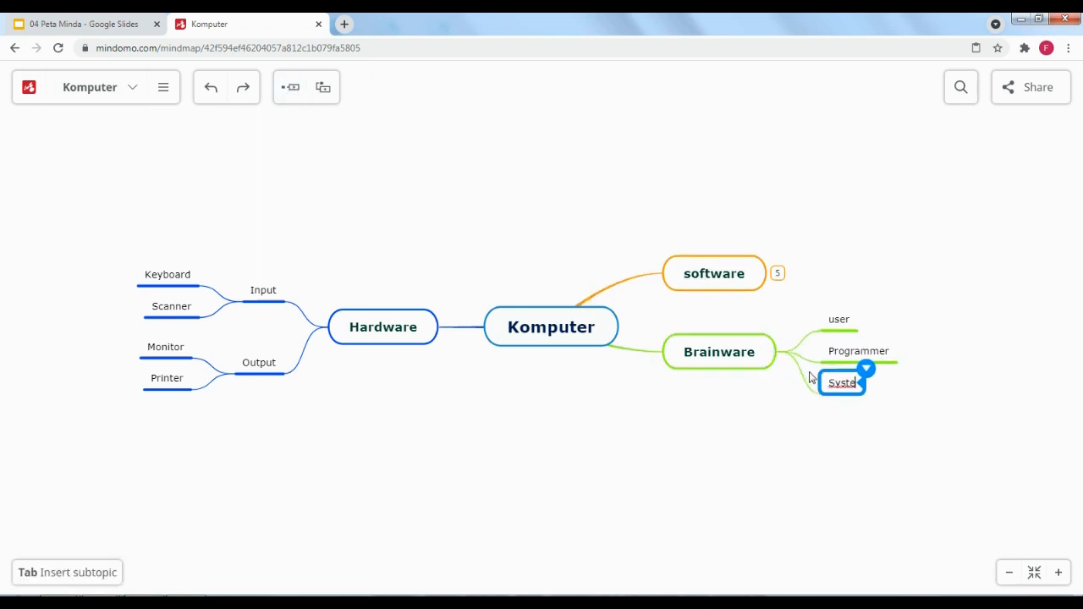
{"action": "type", "text": "m Analyst"}
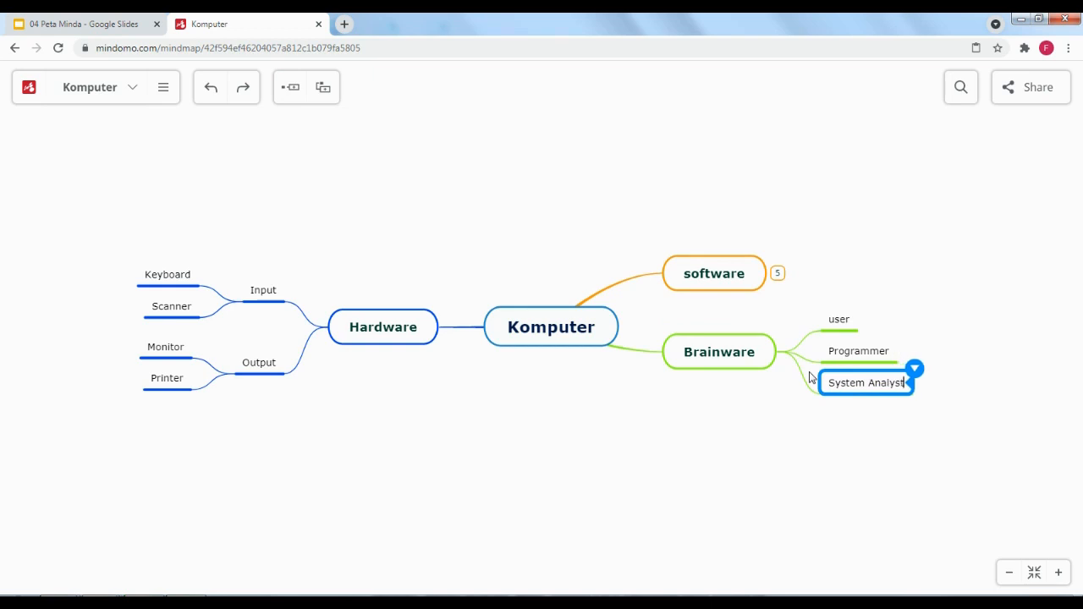
{"action": "left_click", "coordinate": [881, 273]}
Add 'web programmer' and 'mobile programmer' under Programmer
{"action": "left_click", "coordinate": [875, 364]}
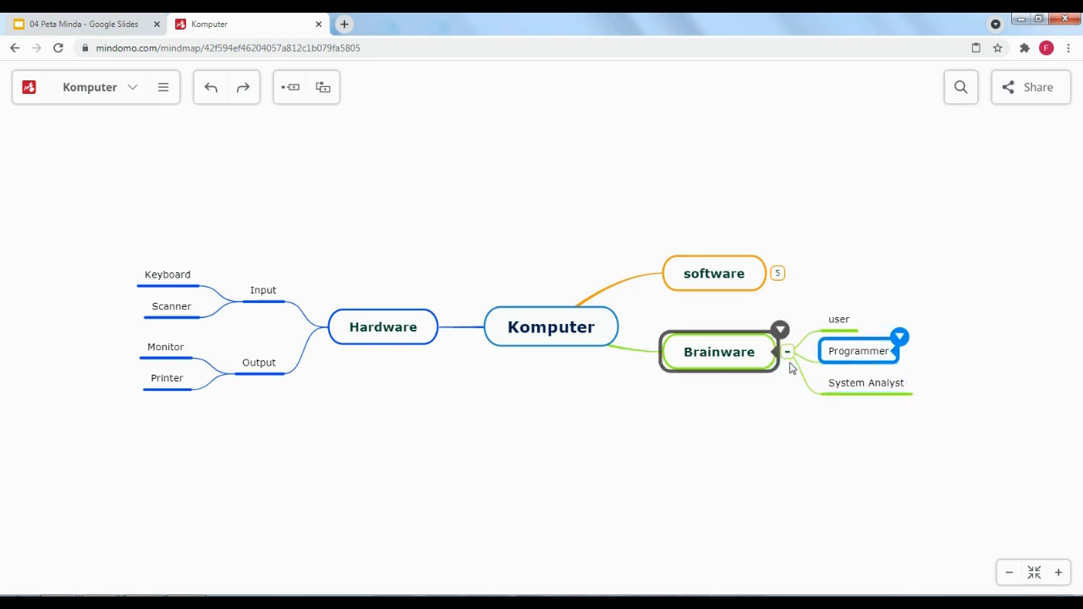
{"action": "left_click", "coordinate": [289, 97]}
{"action": "type", "text": "web"}
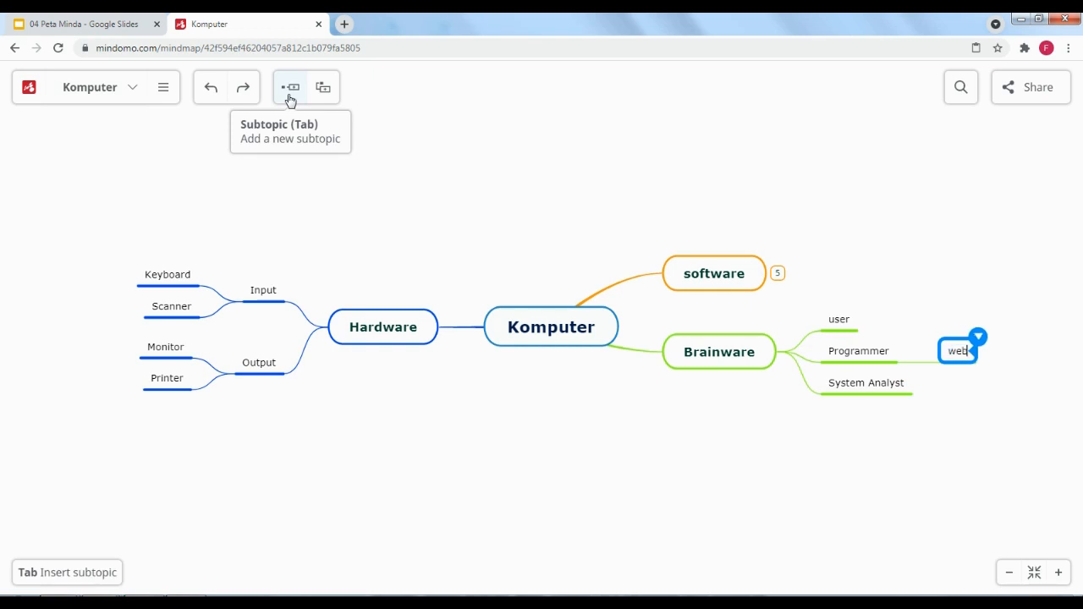
{"action": "type", "text": " programmer"}
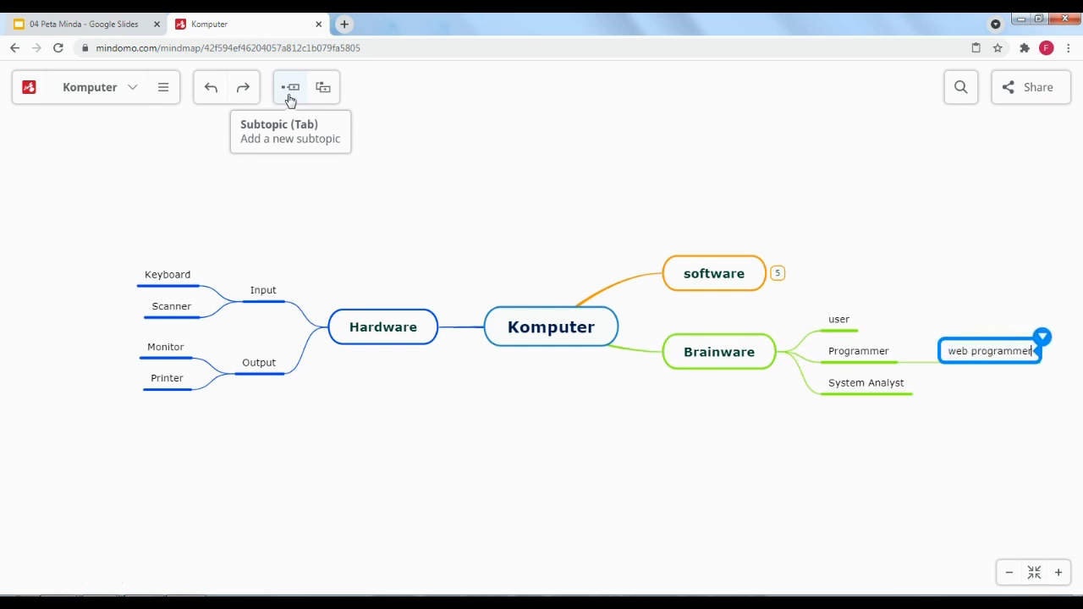
{"action": "left_click", "coordinate": [843, 359]}
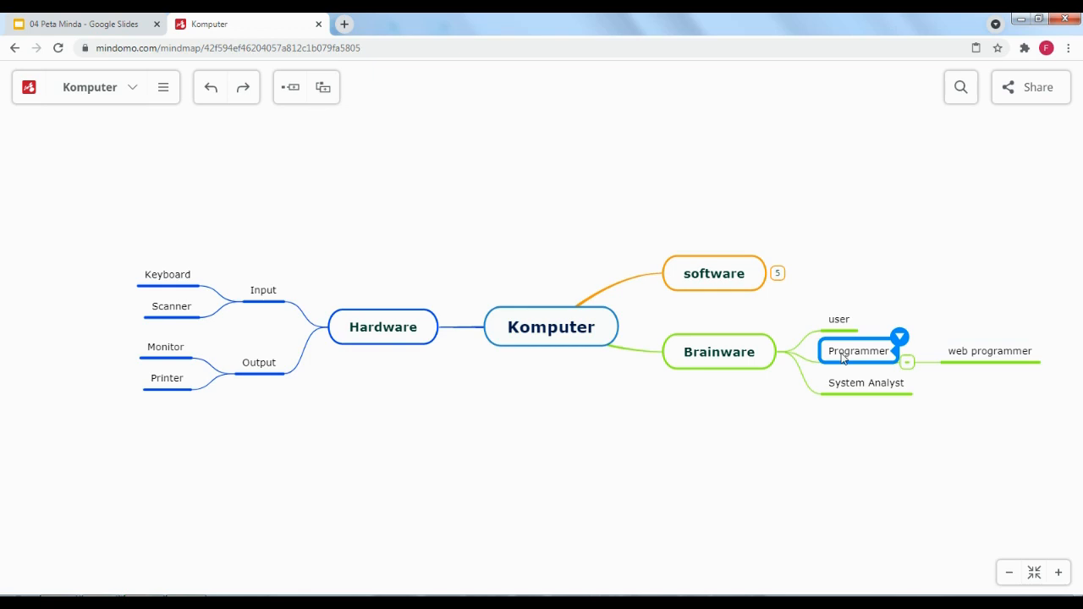
{"action": "left_click", "coordinate": [291, 95]}
{"action": "type", "text": "m"}
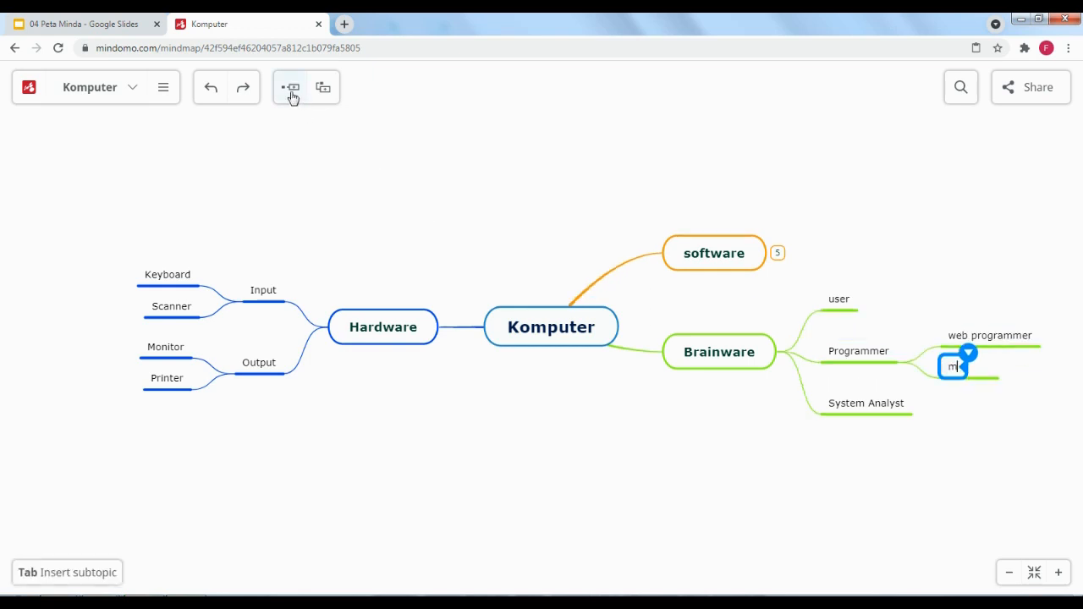
{"action": "type", "text": "obile programmer"}
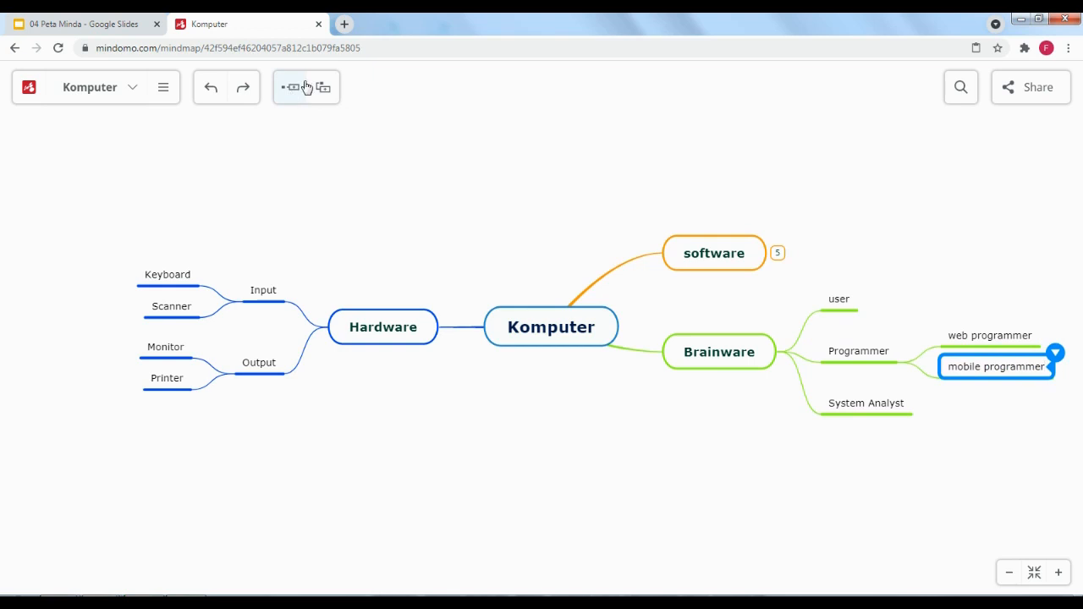
{"action": "left_click", "coordinate": [725, 261]}
{"action": "left_click", "coordinate": [725, 262]}
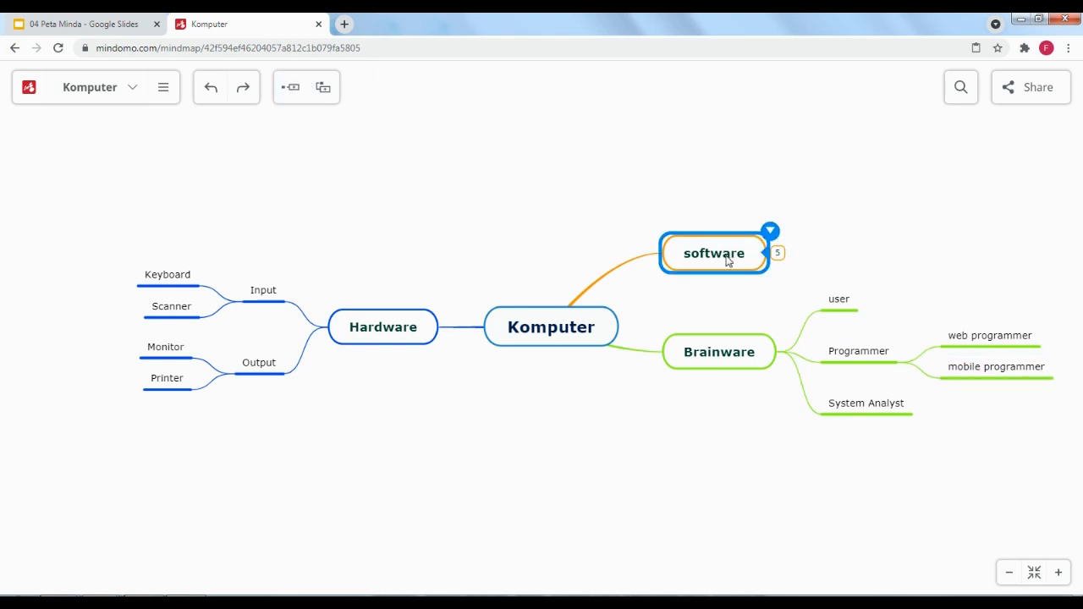
Expand software and add 'database' and 'word processor' under Aplikasi
{"action": "left_click", "coordinate": [778, 252]}
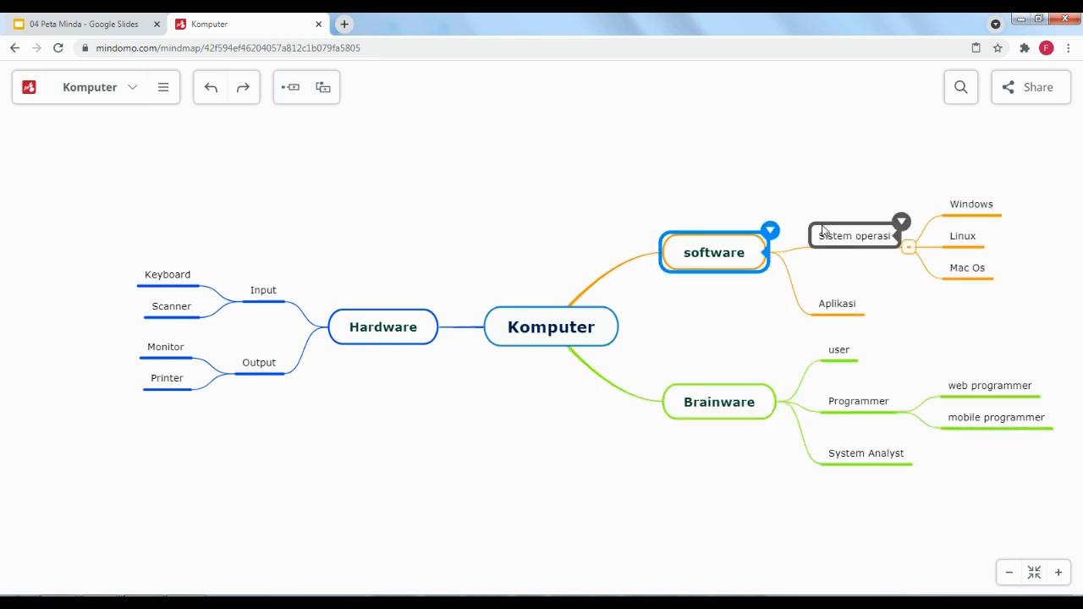
{"action": "left_click", "coordinate": [854, 306]}
{"action": "left_click", "coordinate": [293, 95]}
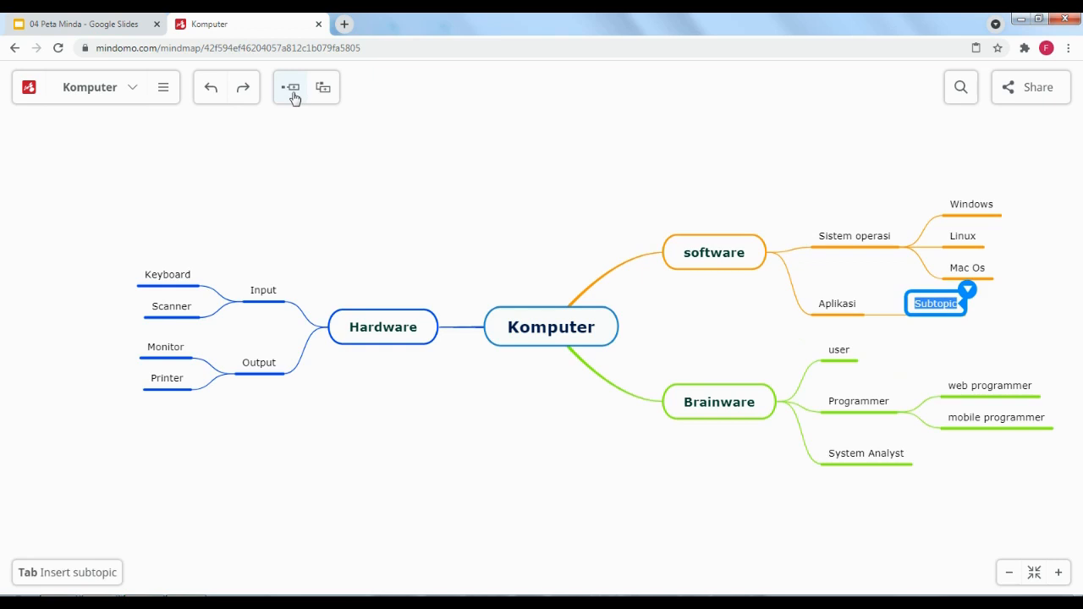
{"action": "type", "text": "database"}
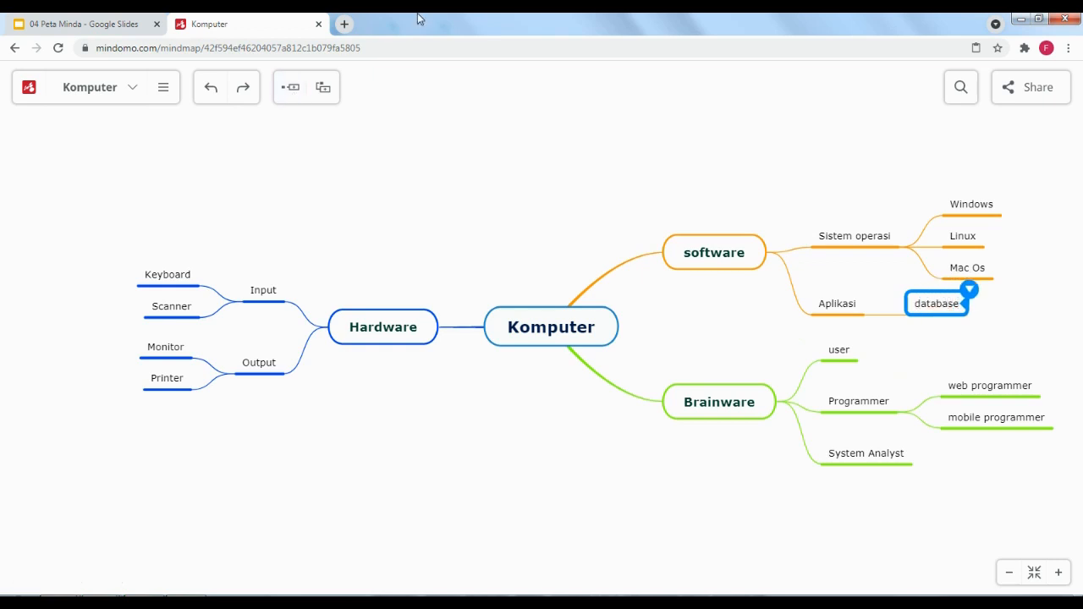
{"action": "left_click", "coordinate": [836, 306]}
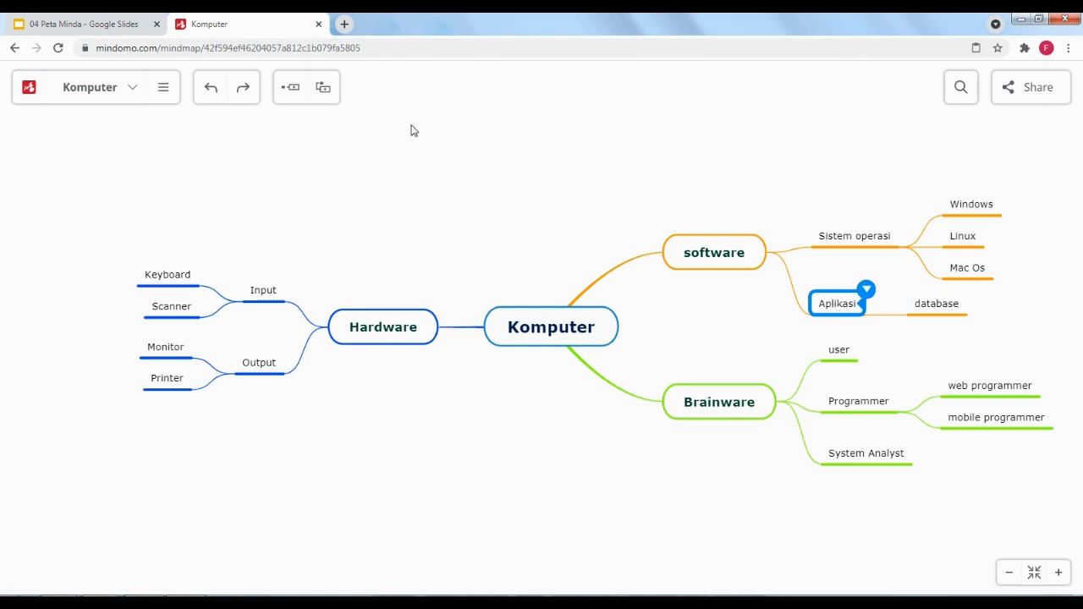
{"action": "left_click", "coordinate": [292, 90]}
{"action": "type", "text": "pog"}
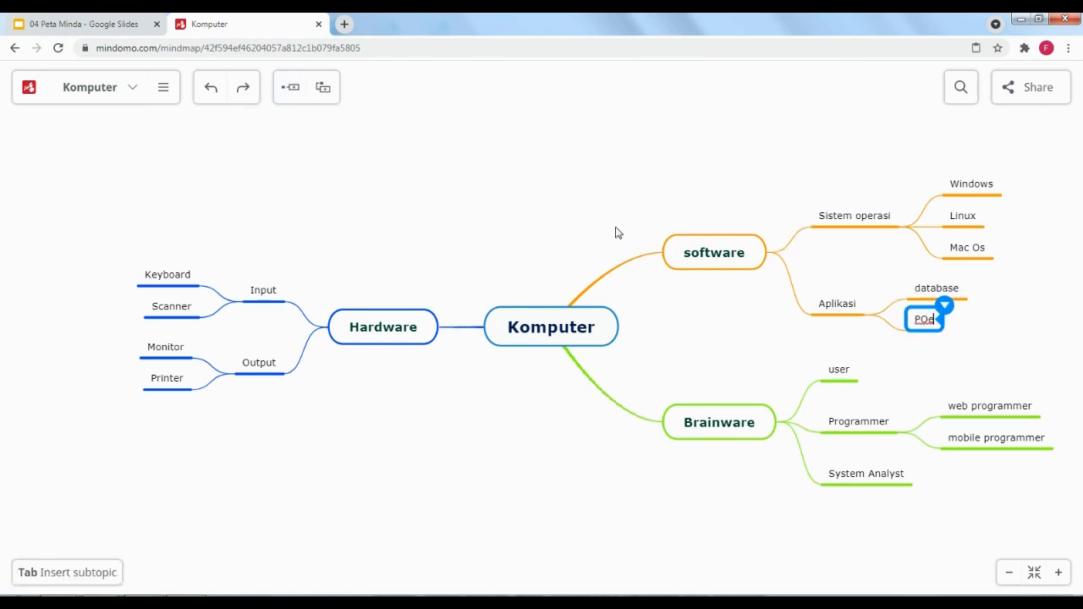
{"action": "key", "text": "BackSpace"}
{"action": "key", "text": "BackSpace"}
{"action": "key", "text": "BackSpace"}
{"action": "type", "text": "wor"}
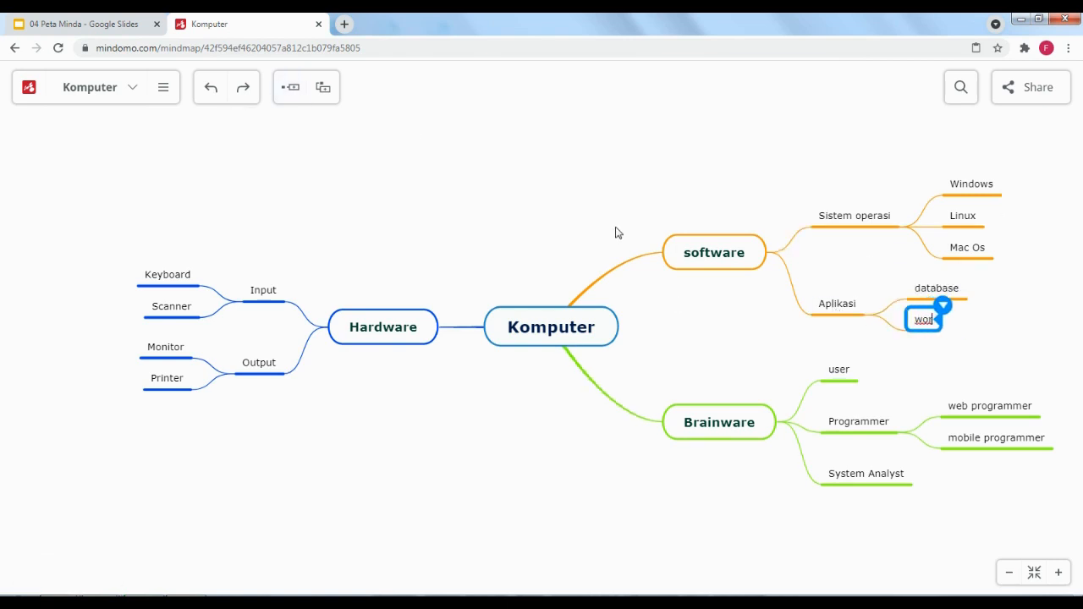
{"action": "type", "text": "d processor"}
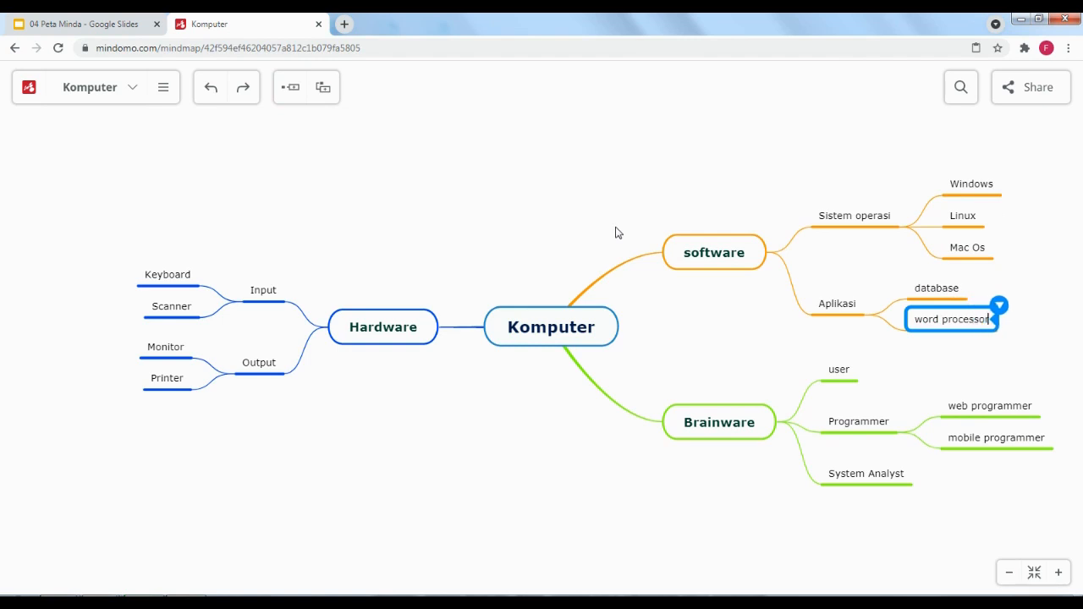
{"action": "left_click", "coordinate": [718, 149]}
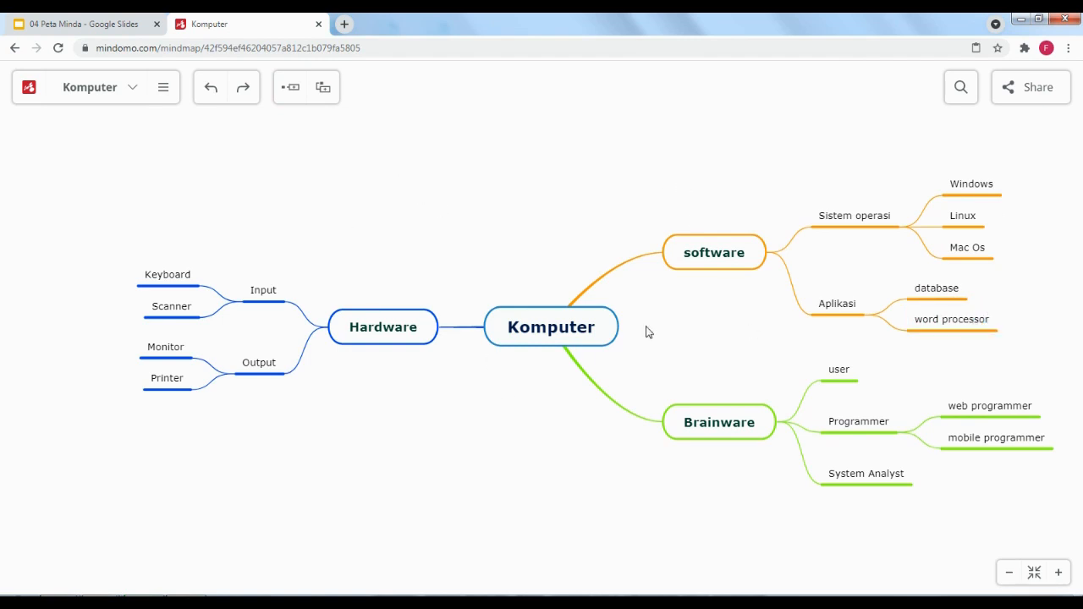
{"action": "left_click", "coordinate": [971, 188]}
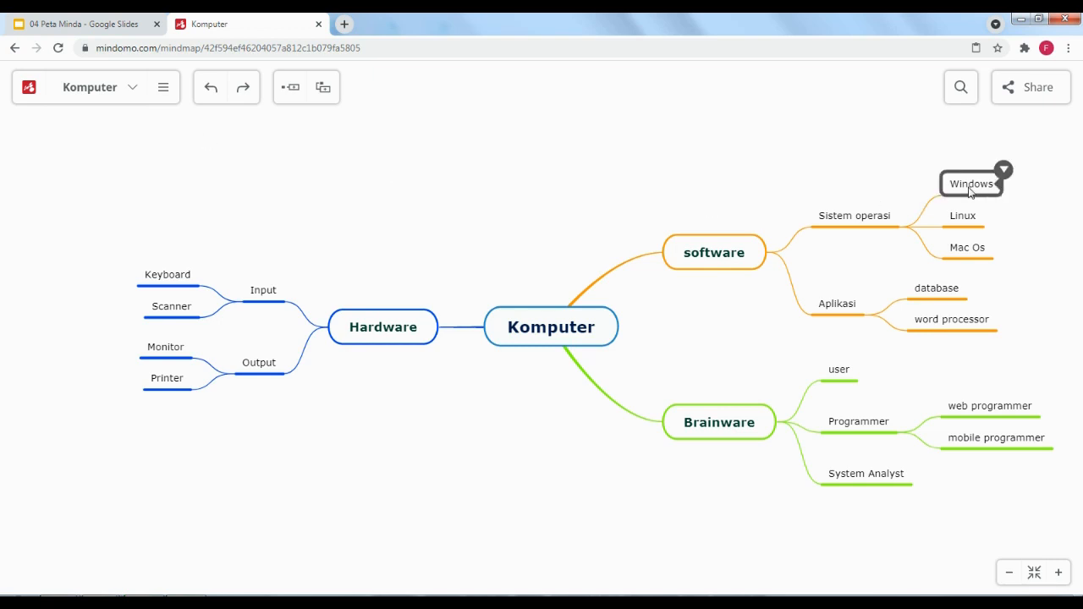
{"action": "left_click", "coordinate": [988, 189]}
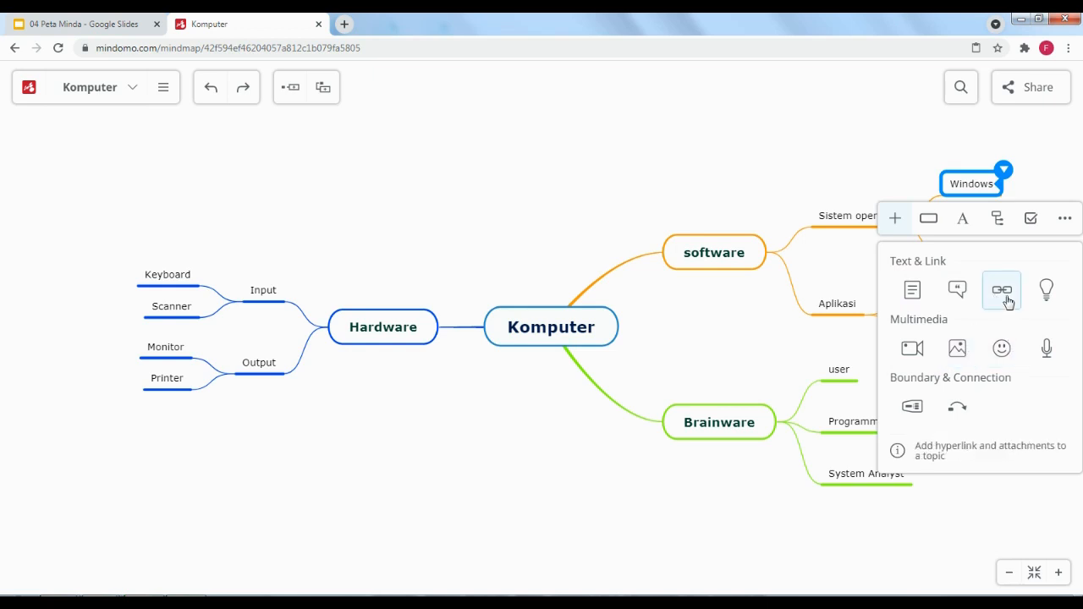
{"action": "left_click", "coordinate": [745, 113]}
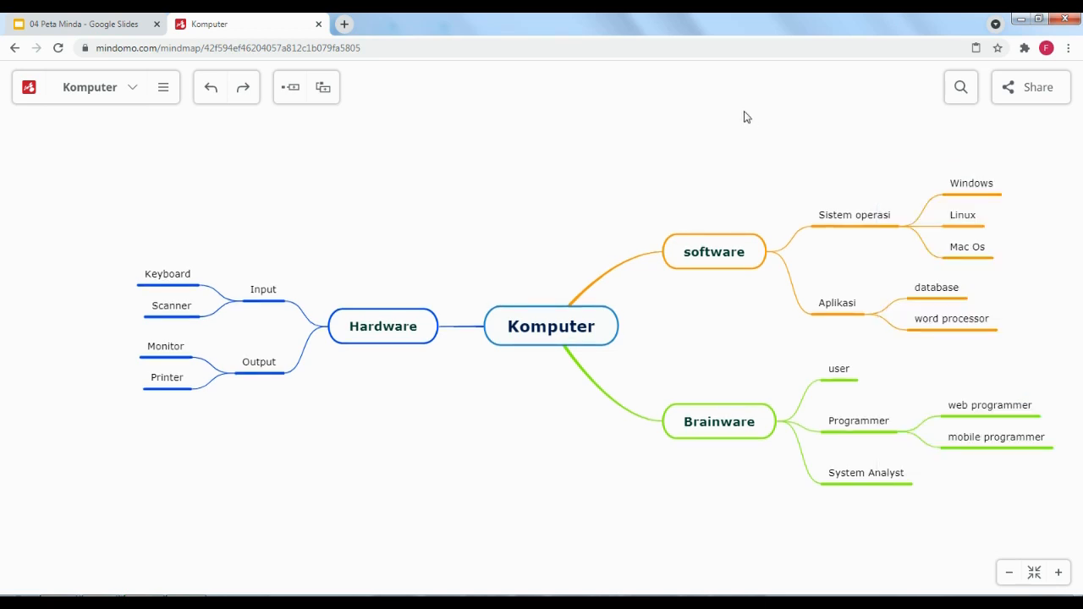
{"action": "left_click", "coordinate": [735, 430]}
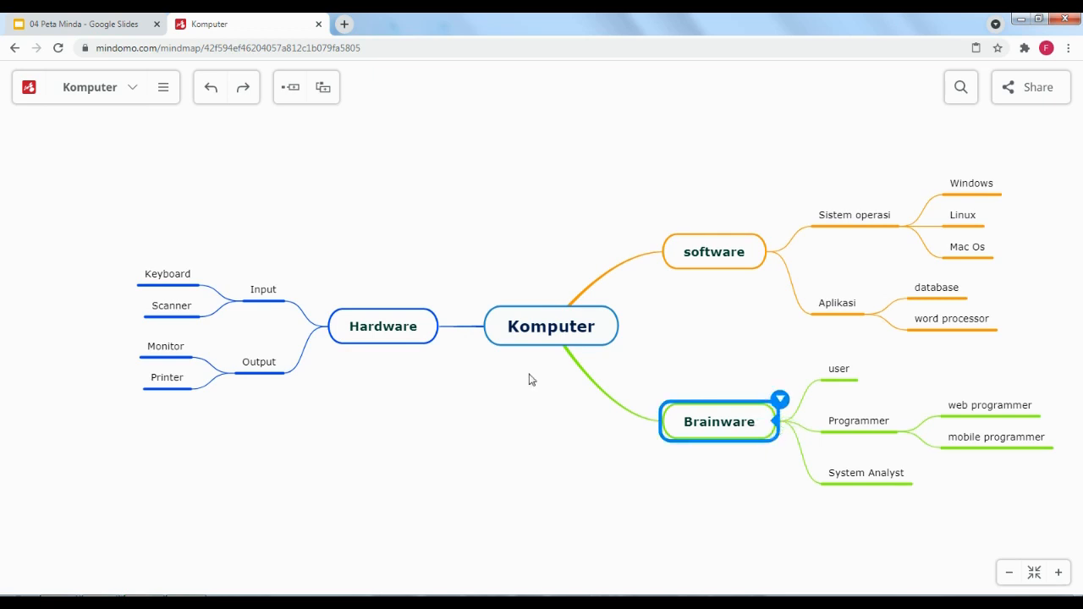
Add a 'graphic editor' topic and drag it under Aplikasi
{"action": "left_click", "coordinate": [286, 92]}
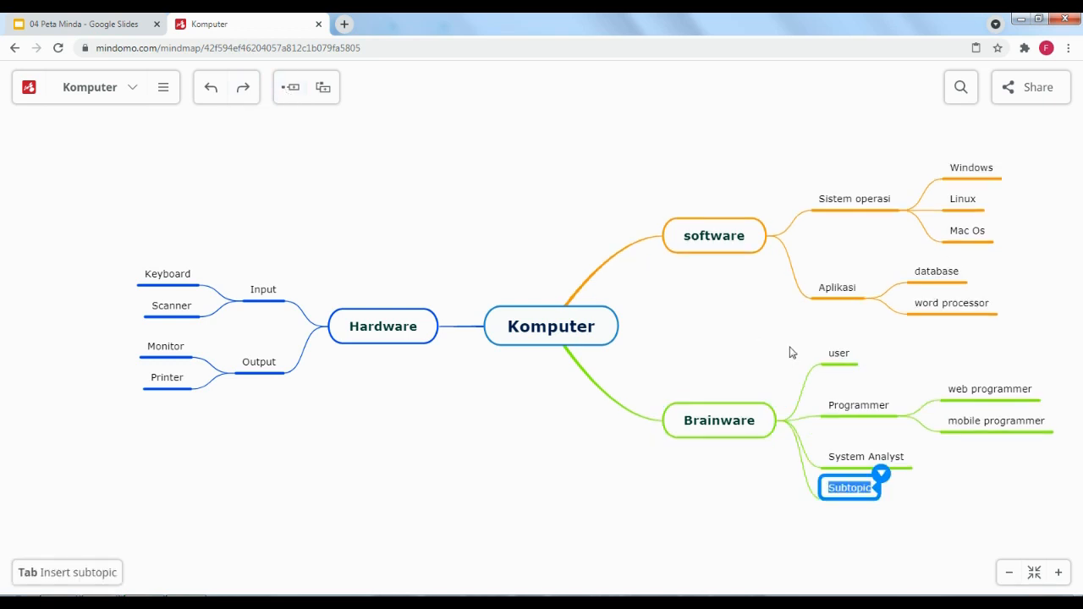
{"action": "type", "text": "grap"}
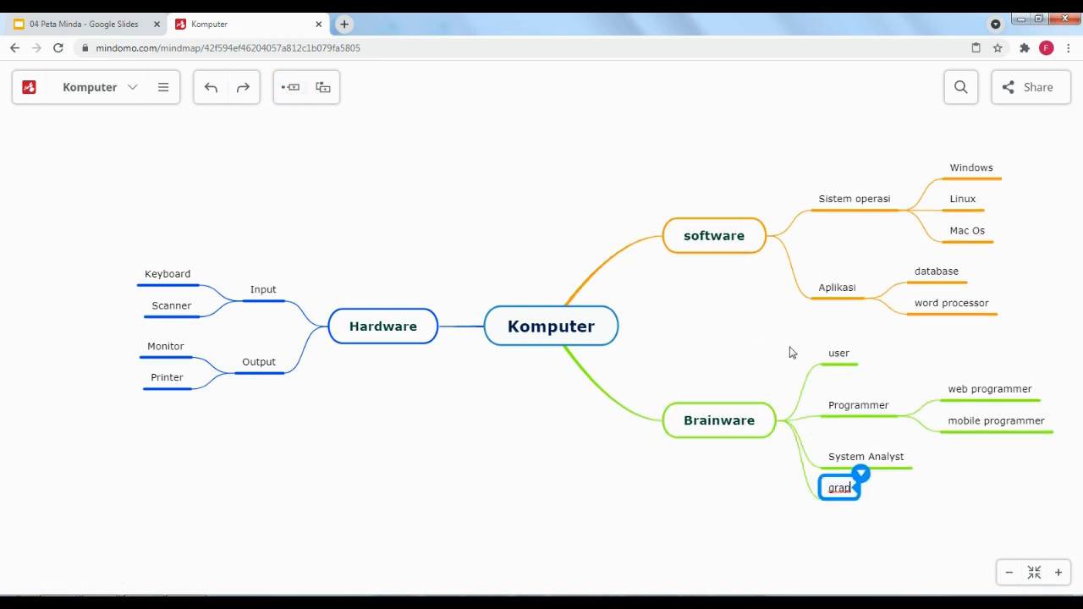
{"action": "type", "text": "hic editor"}
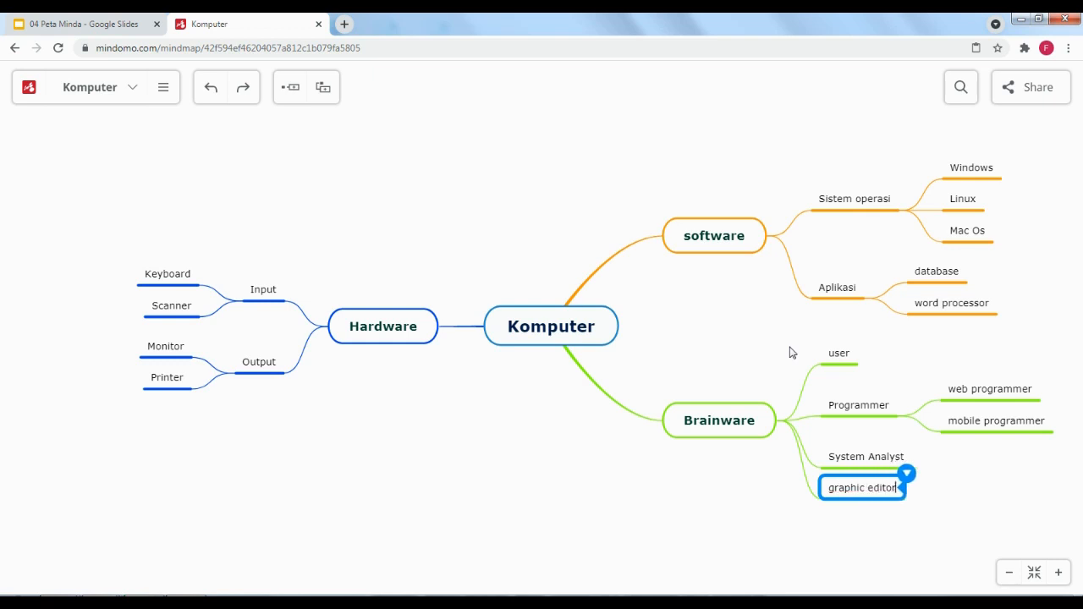
{"action": "left_click", "coordinate": [815, 549]}
{"action": "left_click_drag", "start_coordinate": [856, 491], "coordinate": [994, 292]}
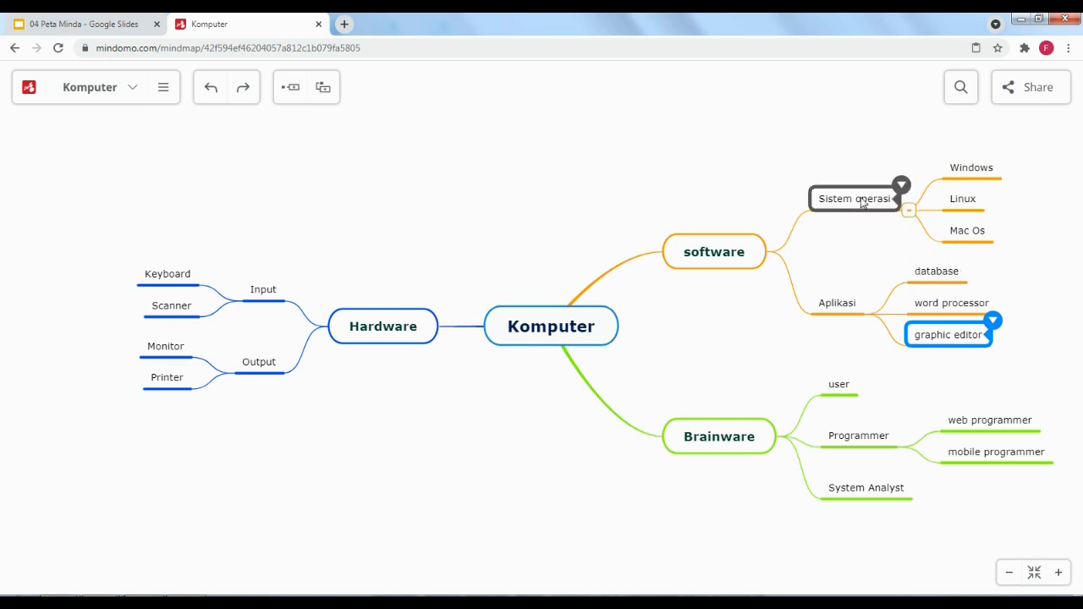
Drag Sistem operasi out and back into the software branch below Aplikasi
{"action": "mouse_move", "coordinate": [846, 206]}
{"action": "left_mouse_down"}
{"action": "mouse_move", "coordinate": [815, 230]}
{"action": "mouse_move", "coordinate": [815, 363]}
{"action": "mouse_move", "coordinate": [791, 436]}
{"action": "left_mouse_up"}
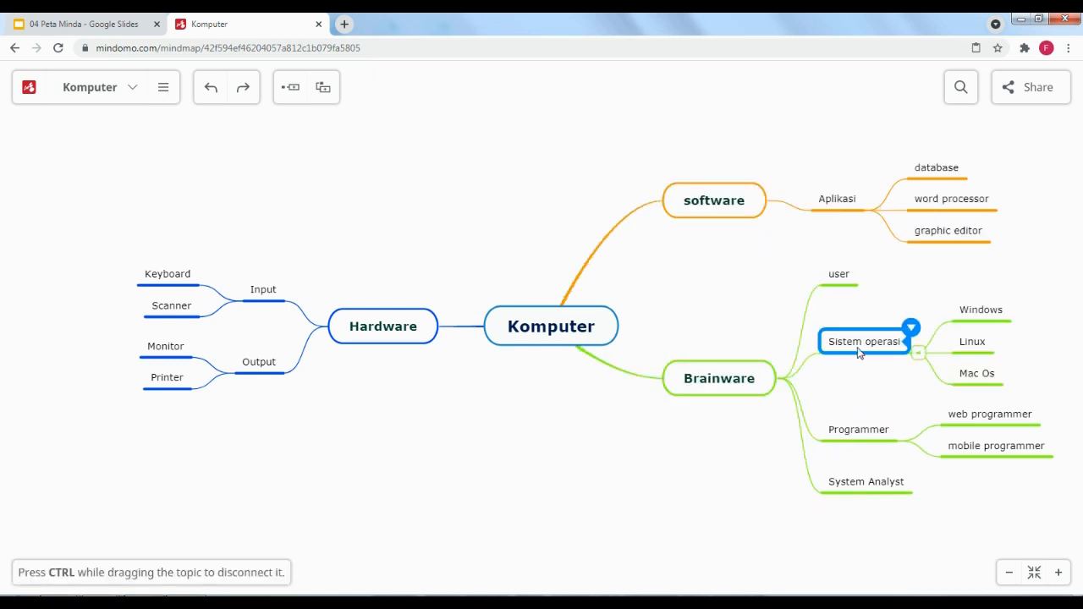
{"action": "mouse_move", "coordinate": [853, 347]}
{"action": "left_mouse_down"}
{"action": "mouse_move", "coordinate": [766, 273]}
{"action": "mouse_move", "coordinate": [751, 204]}
{"action": "left_mouse_up"}
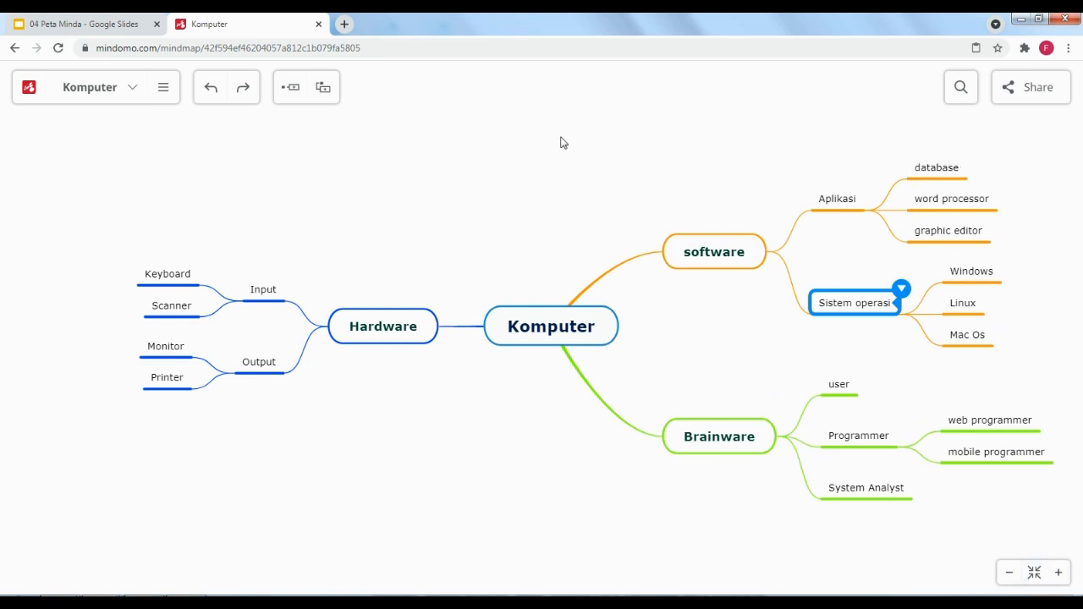
{"action": "left_click", "coordinate": [954, 172]}
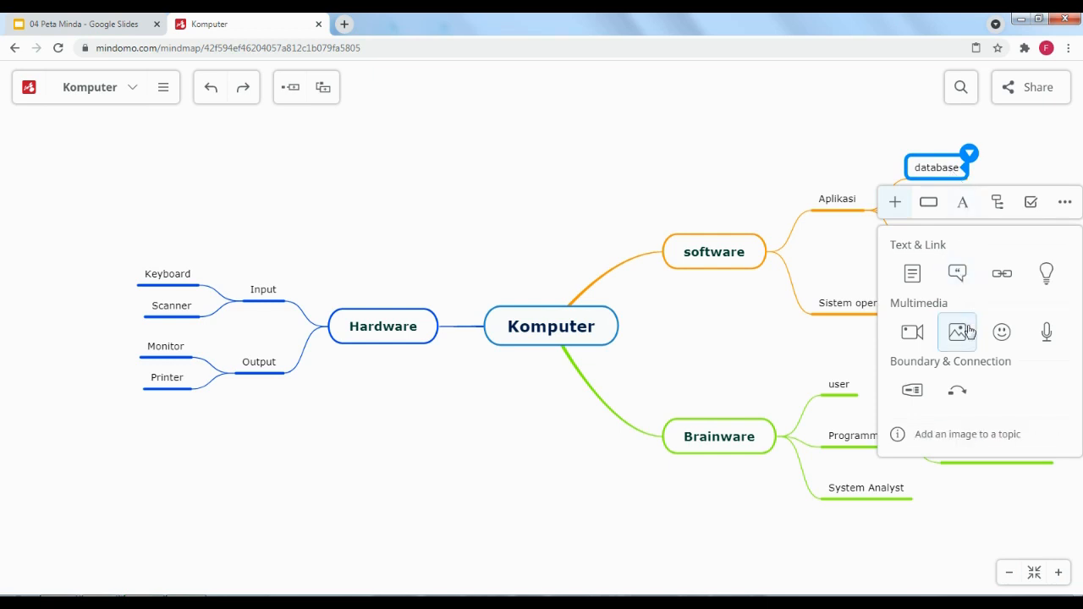
Search YouTube for 'what is database' and embed the first result, 'What is Database & SQL?', in the database topic
{"action": "left_click", "coordinate": [912, 335]}
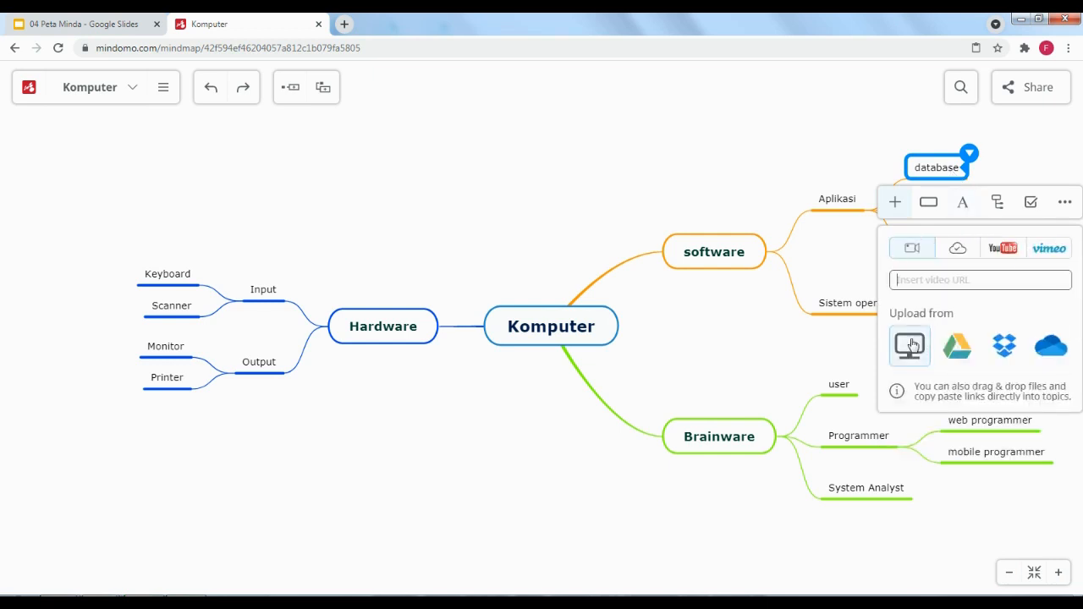
{"action": "left_click", "coordinate": [1015, 254]}
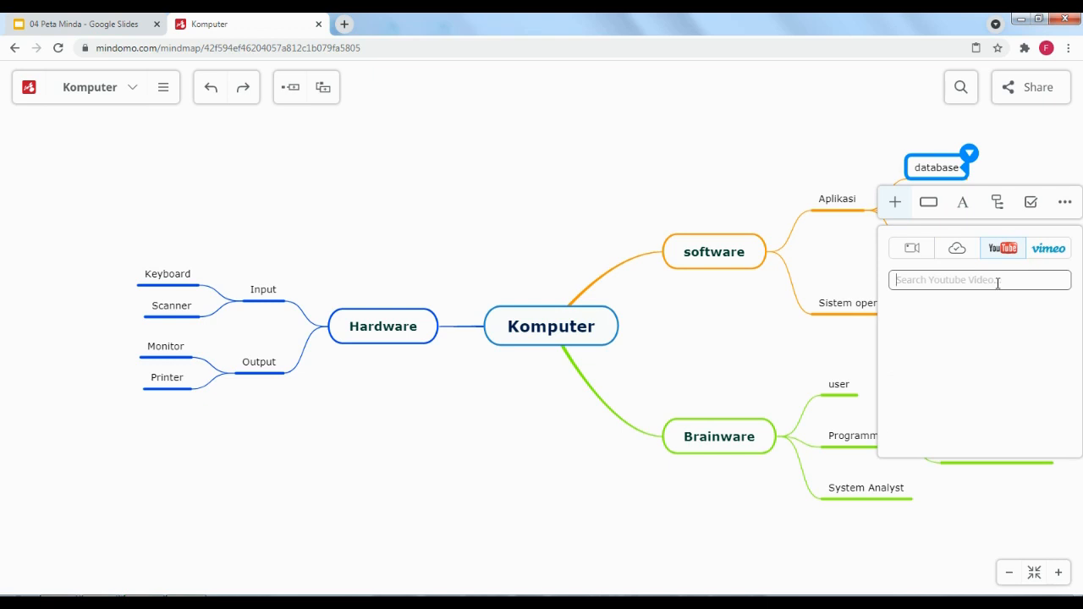
{"action": "type", "text": "lnt"}
{"action": "key", "text": "BackSpace"}
{"action": "key", "text": "BackSpace"}
{"action": "key", "text": "BackSpace"}
{"action": "type", "text": "data"}
{"action": "key", "text": "BackSpace"}
{"action": "key", "text": "BackSpace"}
{"action": "key", "text": "BackSpace"}
{"action": "type", "text": "w"}
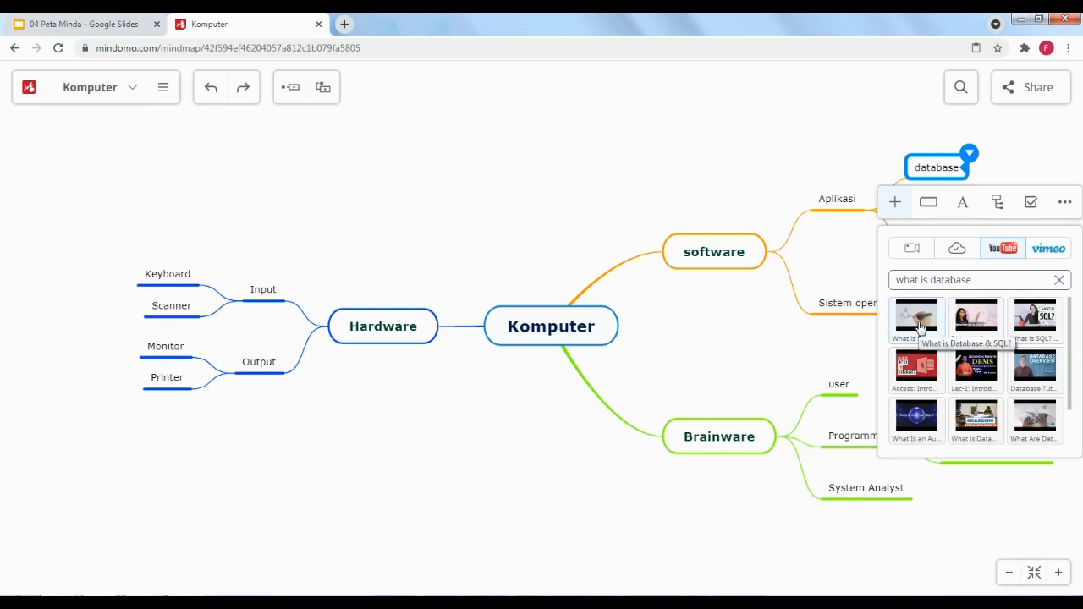
{"action": "left_click", "coordinate": [922, 321]}
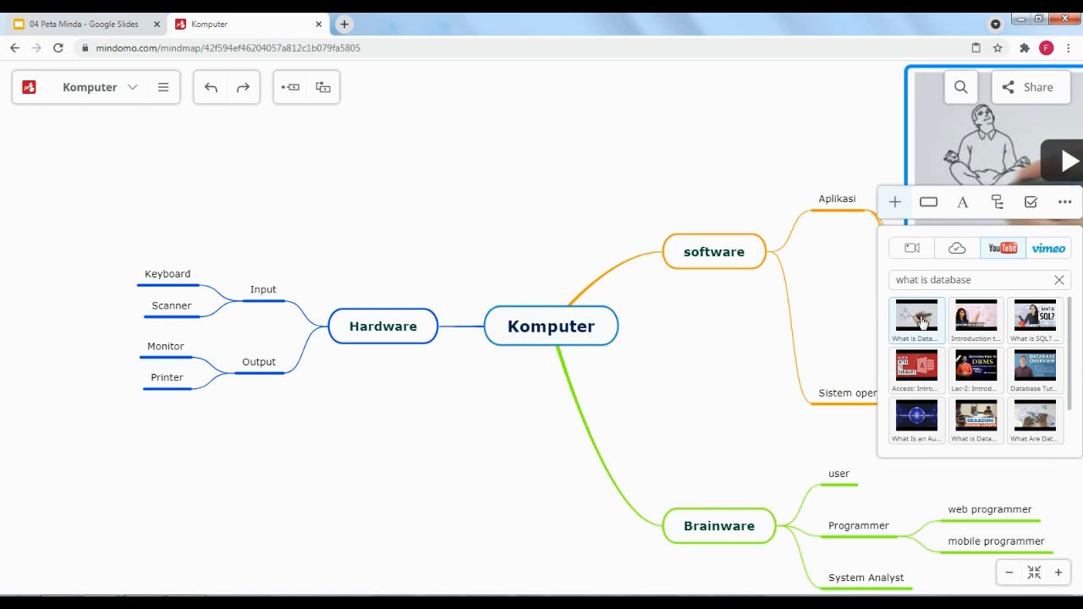
Collapse the software, Brainware and Hardware branches
{"action": "left_click", "coordinate": [854, 129]}
{"action": "left_click_drag", "start_coordinate": [512, 166], "coordinate": [74, 231]}
{"action": "scroll", "coordinate": [804, 469], "scroll_direction": "down", "scroll_amount": 2}
{"action": "left_click_drag", "start_coordinate": [804, 469], "coordinate": [935, 321]}
{"action": "scroll", "coordinate": [936, 322], "scroll_direction": "up", "scroll_amount": 2}
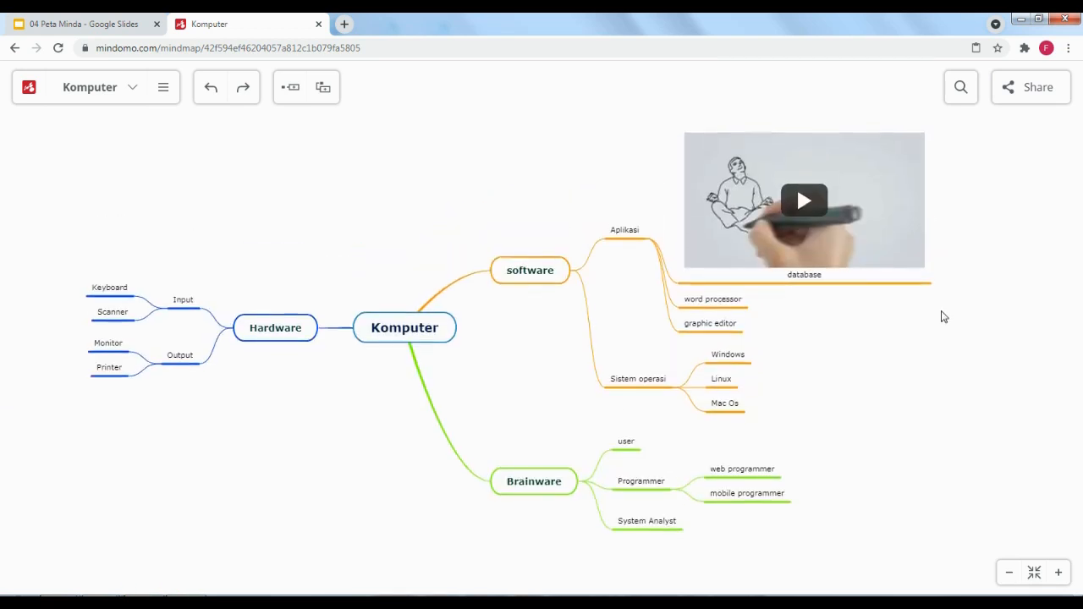
{"action": "left_click", "coordinate": [550, 276]}
{"action": "left_click", "coordinate": [581, 276]}
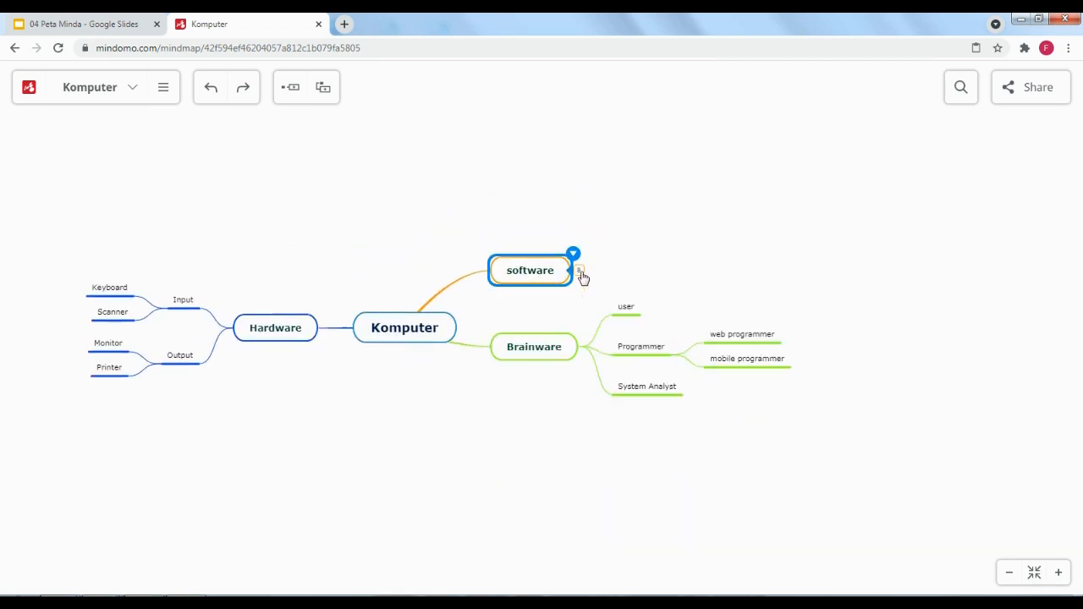
{"action": "left_click", "coordinate": [586, 347]}
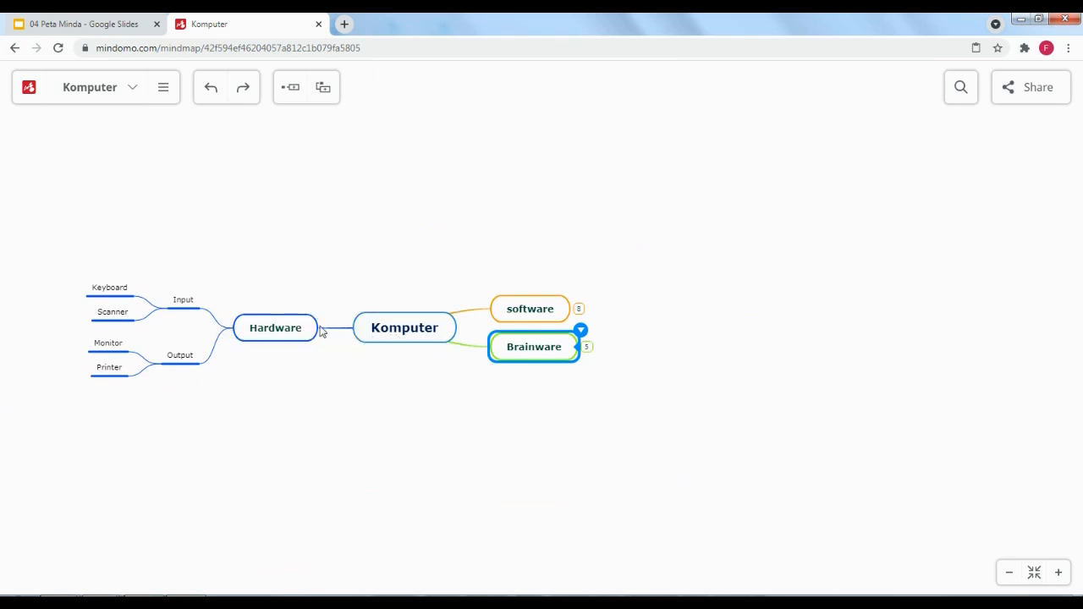
{"action": "left_click", "coordinate": [225, 330]}
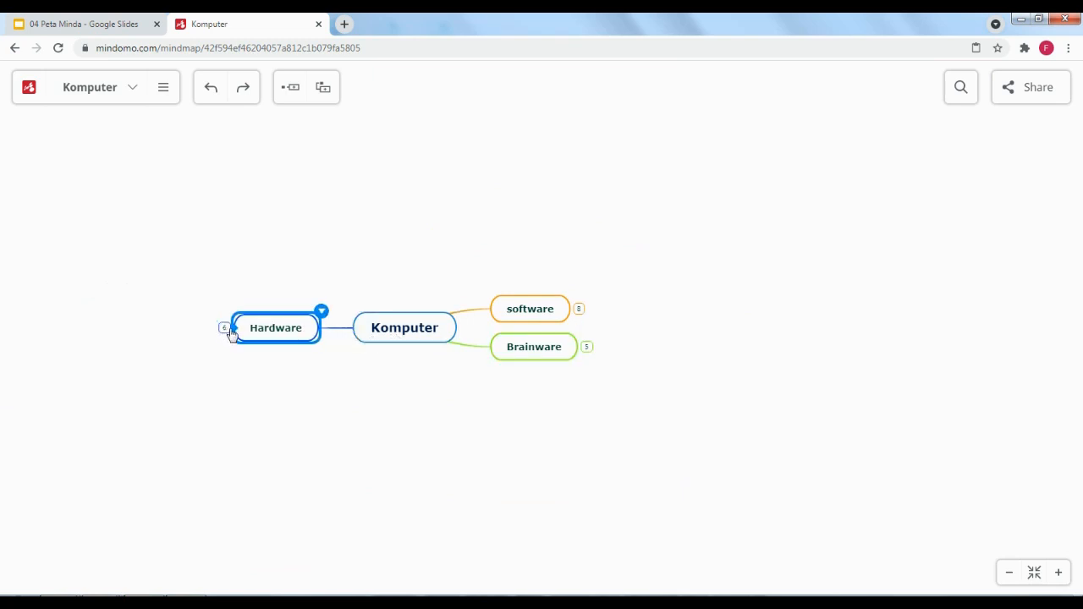
Move Hardware to the right side above software and delete the stray Main topic
{"action": "left_click", "coordinate": [357, 335]}
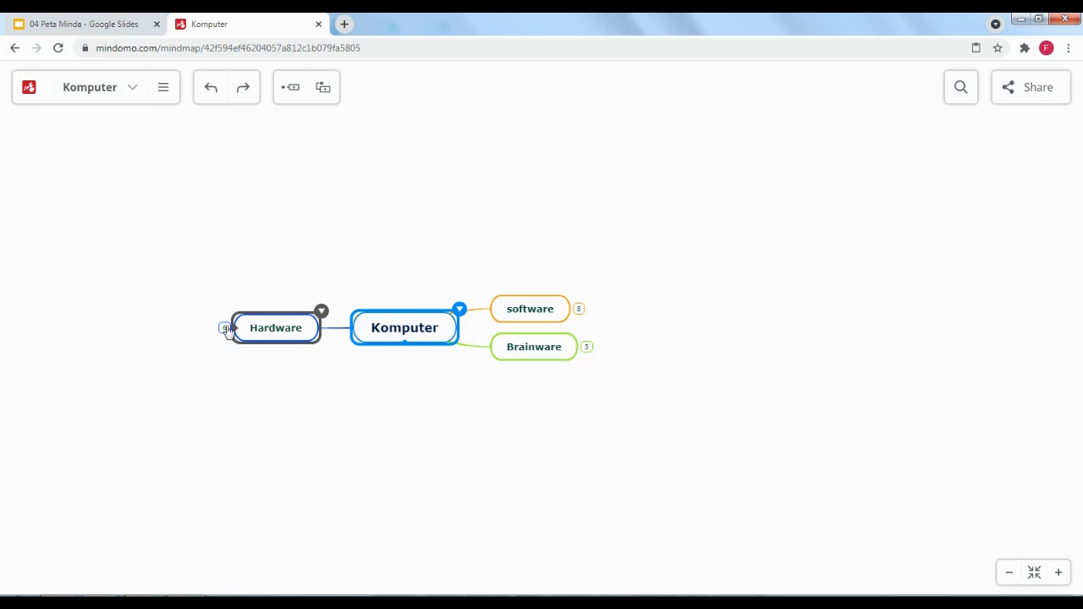
{"action": "left_click", "coordinate": [450, 228]}
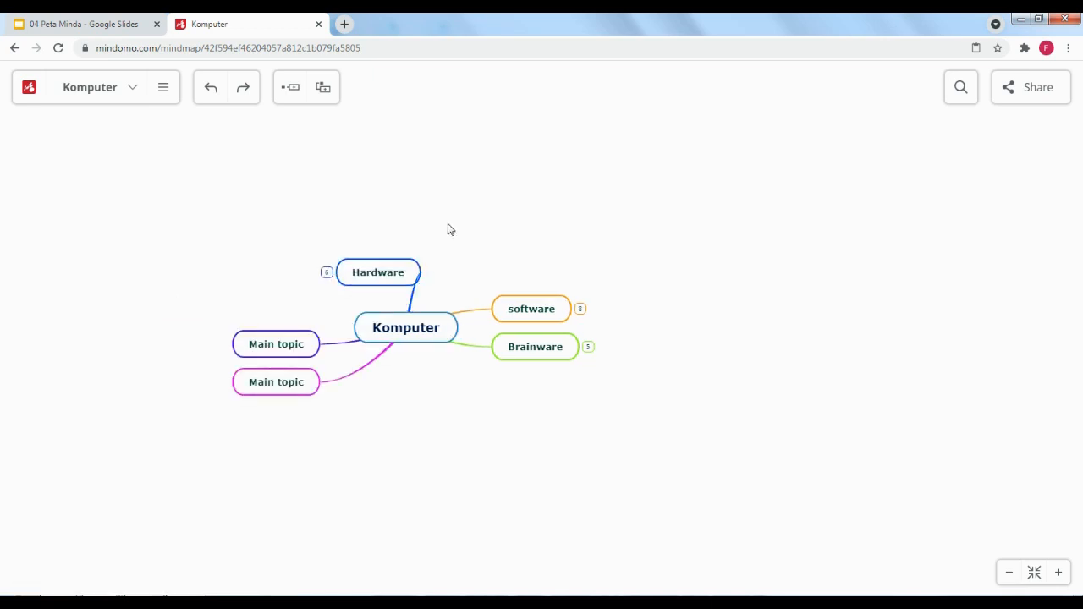
{"action": "left_click_drag", "start_coordinate": [413, 280], "coordinate": [533, 200]}
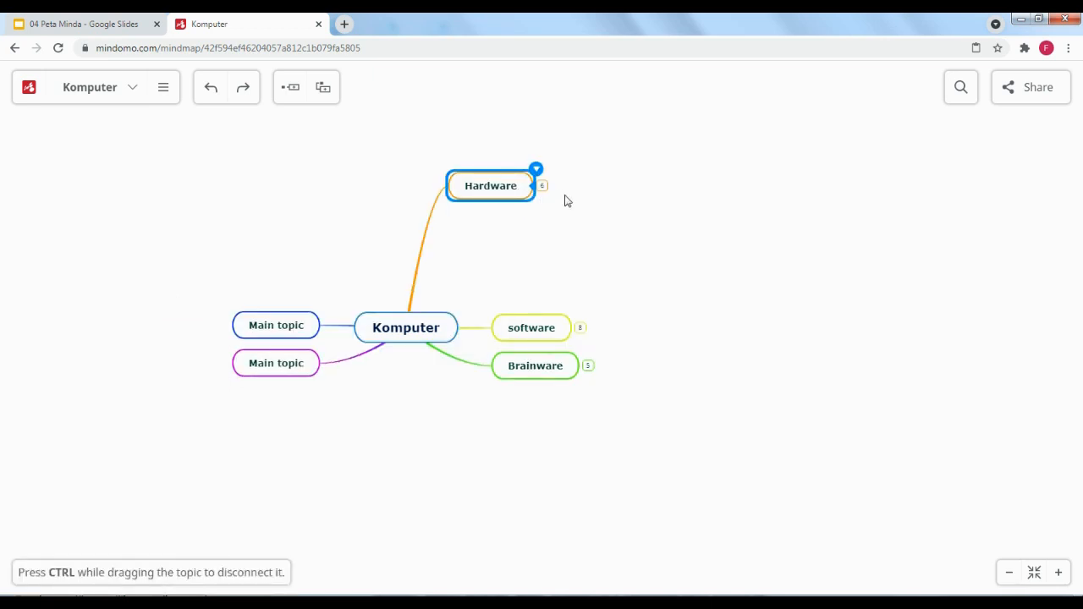
{"action": "left_click", "coordinate": [286, 331]}
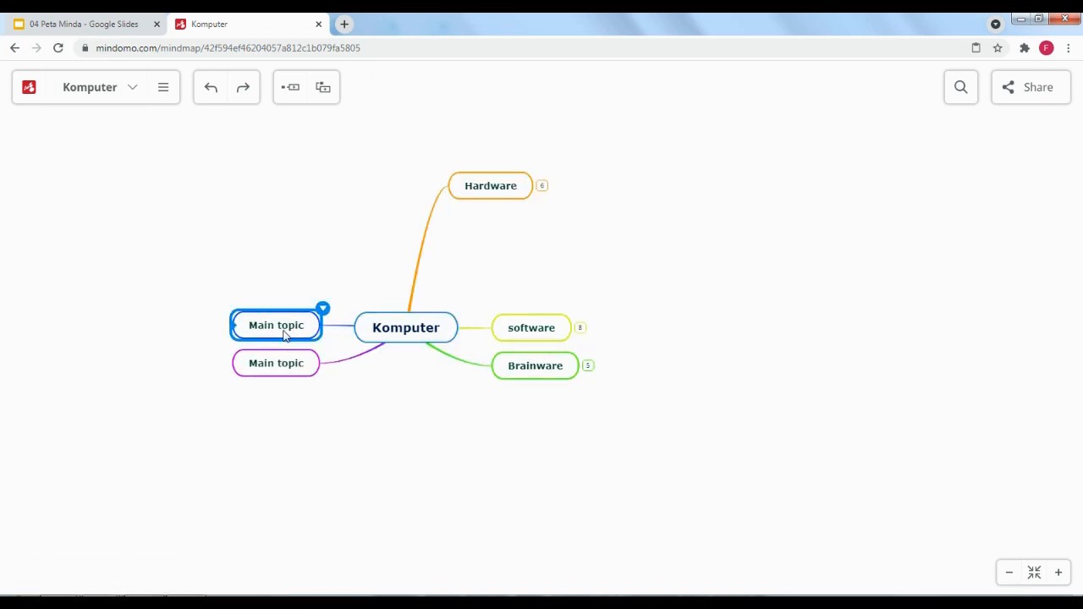
{"action": "key", "text": "Delete"}
{"action": "key", "text": "Delete"}
Line Hardware up with the other branches and expand it to show its subtopics
{"action": "left_click", "coordinate": [543, 187]}
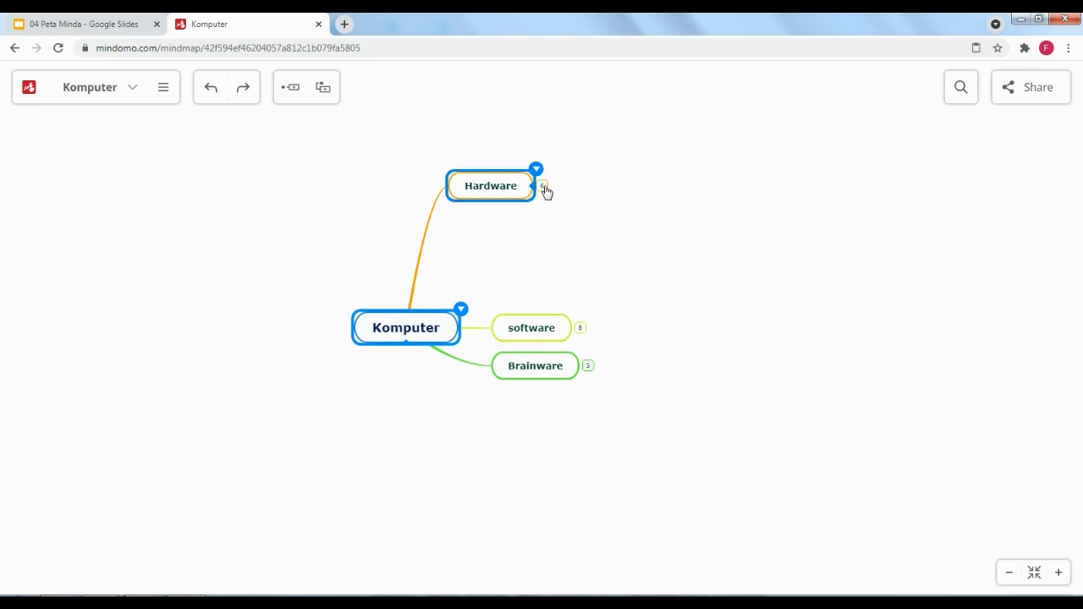
{"action": "left_click_drag", "start_coordinate": [513, 187], "coordinate": [568, 254]}
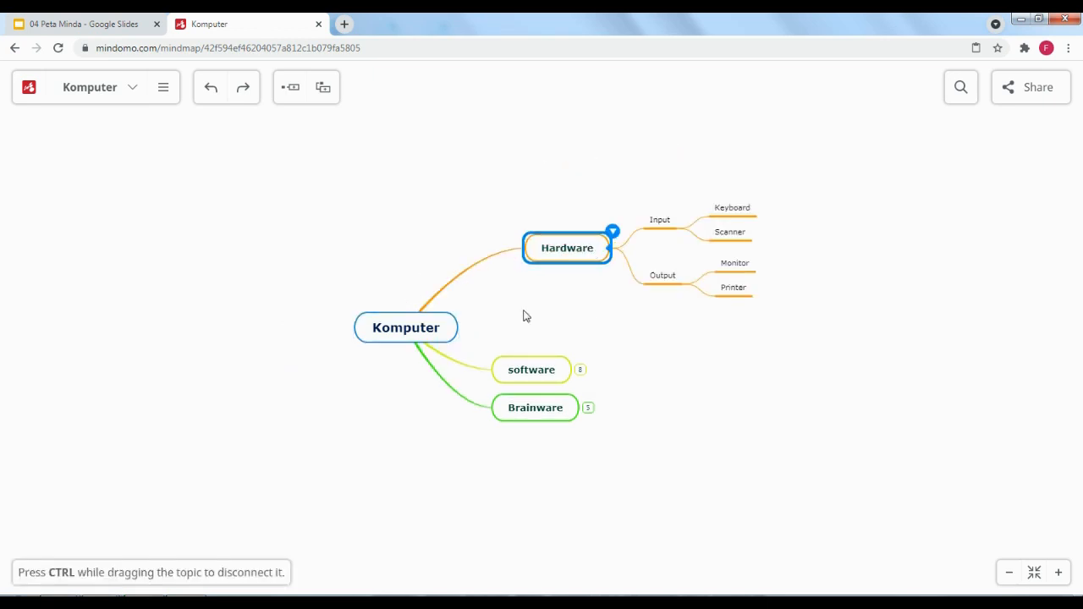
{"action": "left_click", "coordinate": [619, 250]}
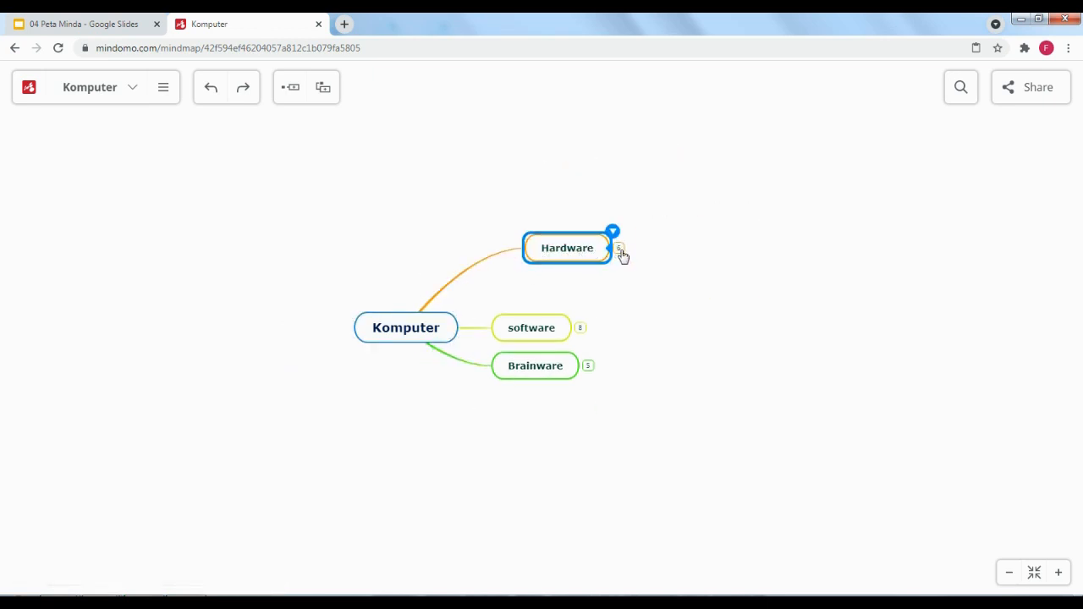
{"action": "left_click_drag", "start_coordinate": [595, 257], "coordinate": [568, 259]}
{"action": "left_click", "coordinate": [708, 295]}
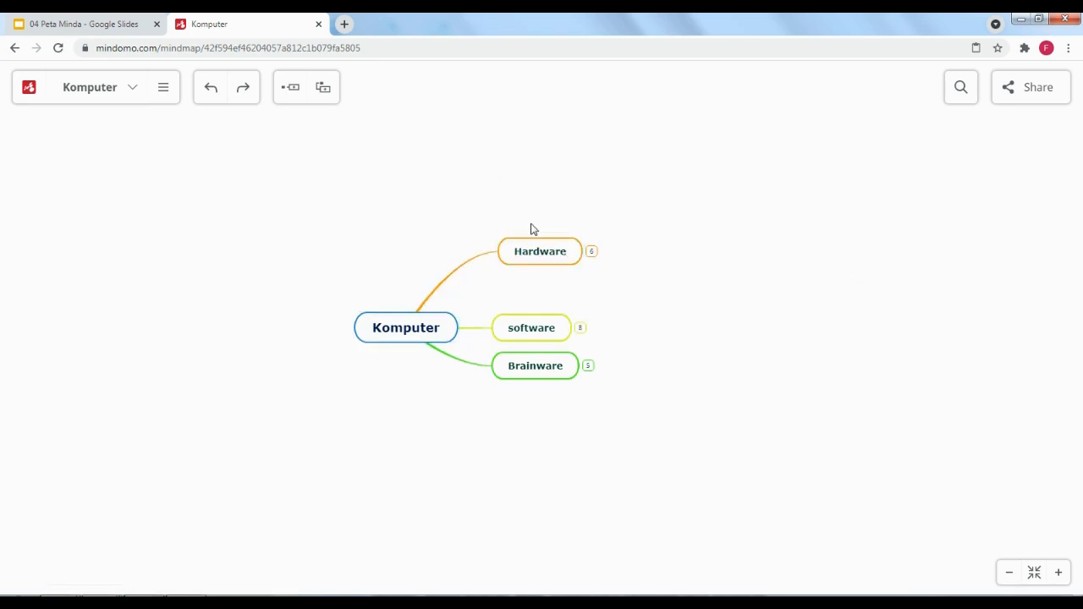
{"action": "left_click_drag", "start_coordinate": [528, 249], "coordinate": [522, 263]}
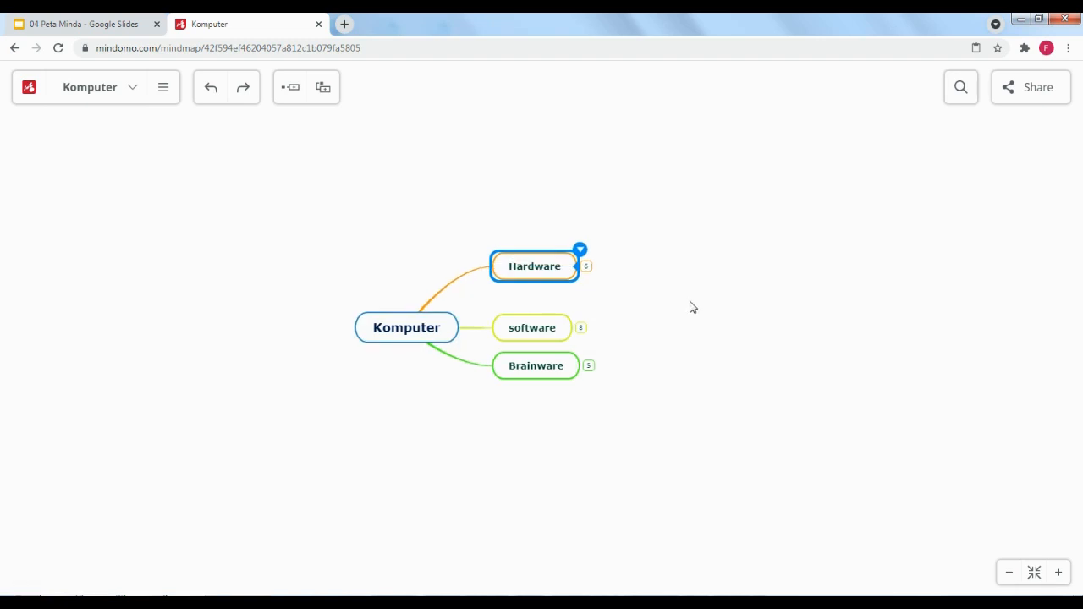
{"action": "left_click", "coordinate": [691, 307]}
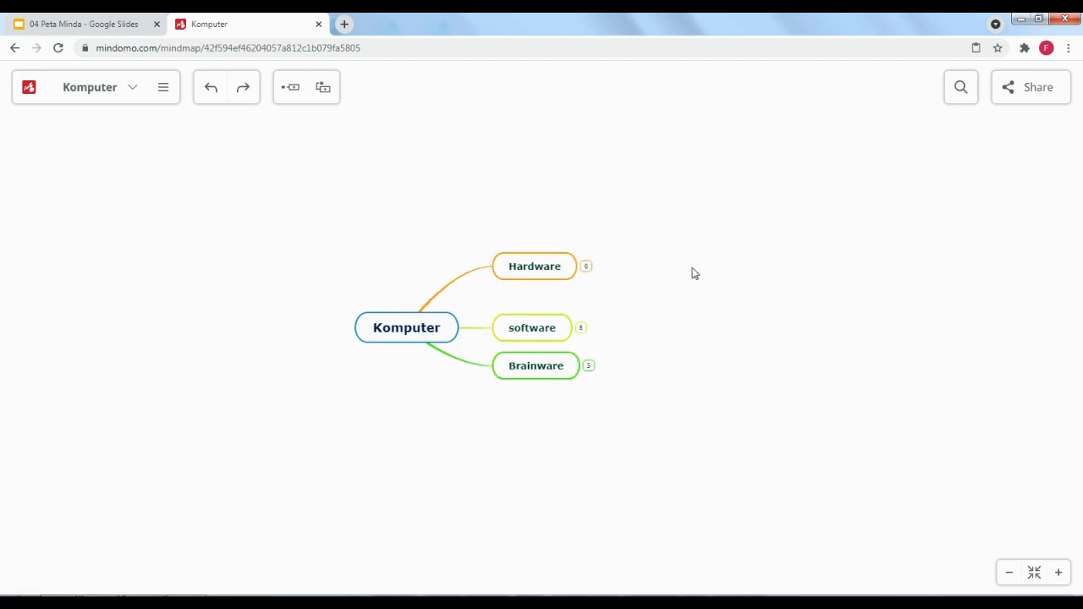
{"action": "left_click", "coordinate": [584, 267]}
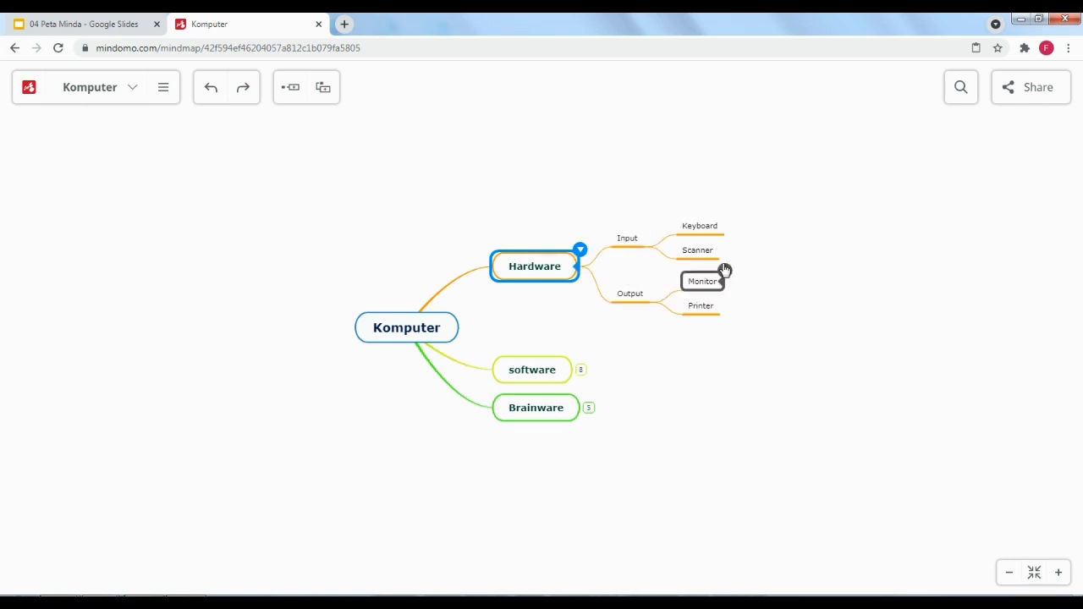
Fold and unfold Input and Output so Keyboard, Scanner, Monitor and Printer show
{"action": "left_click", "coordinate": [652, 249]}
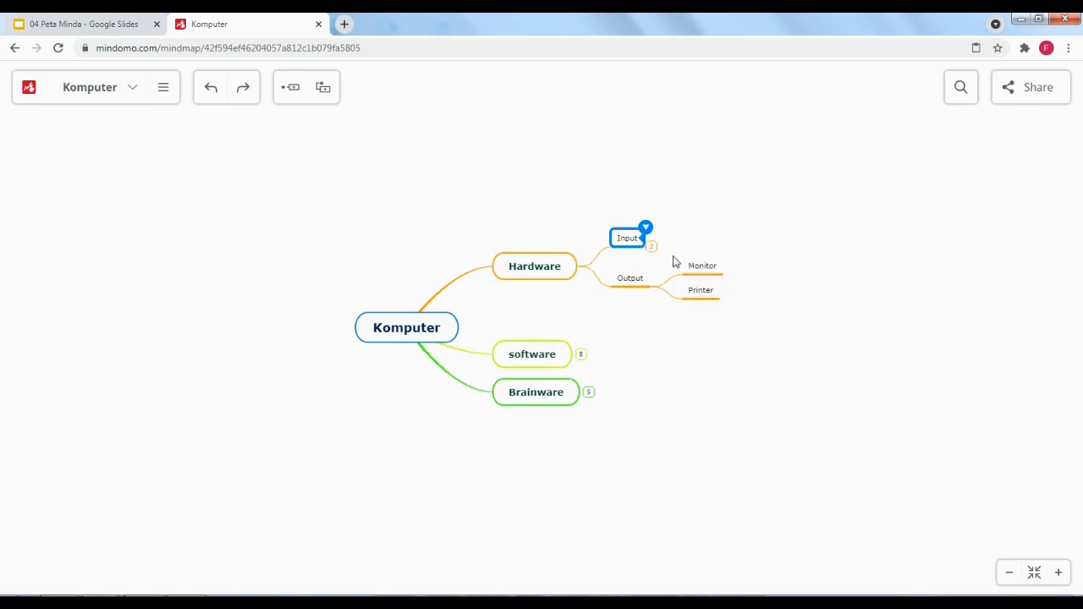
{"action": "left_click", "coordinate": [652, 249]}
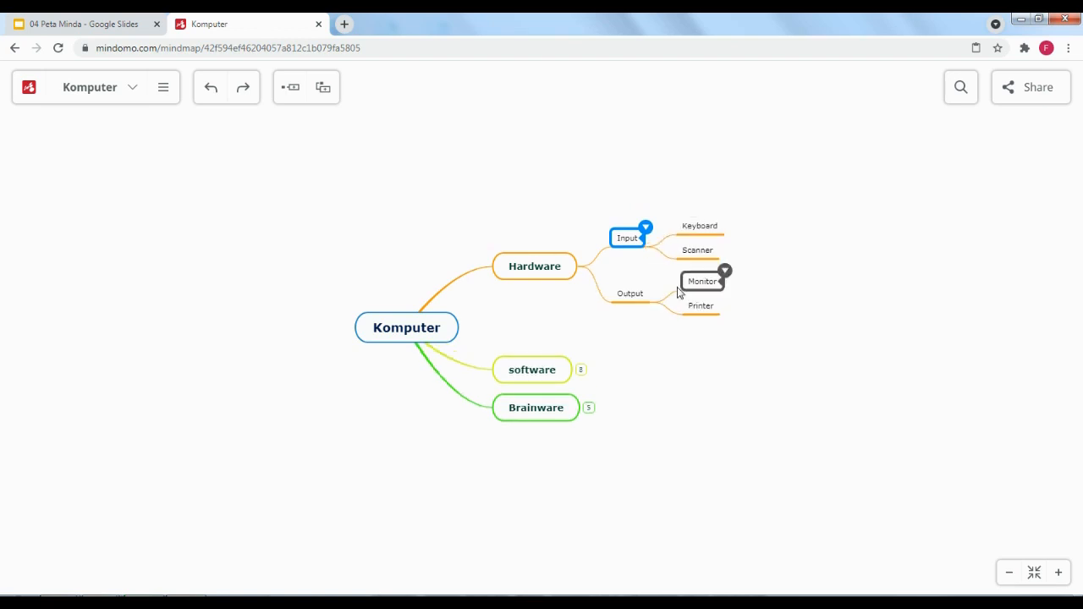
{"action": "left_click", "coordinate": [659, 303]}
{"action": "left_click", "coordinate": [660, 304]}
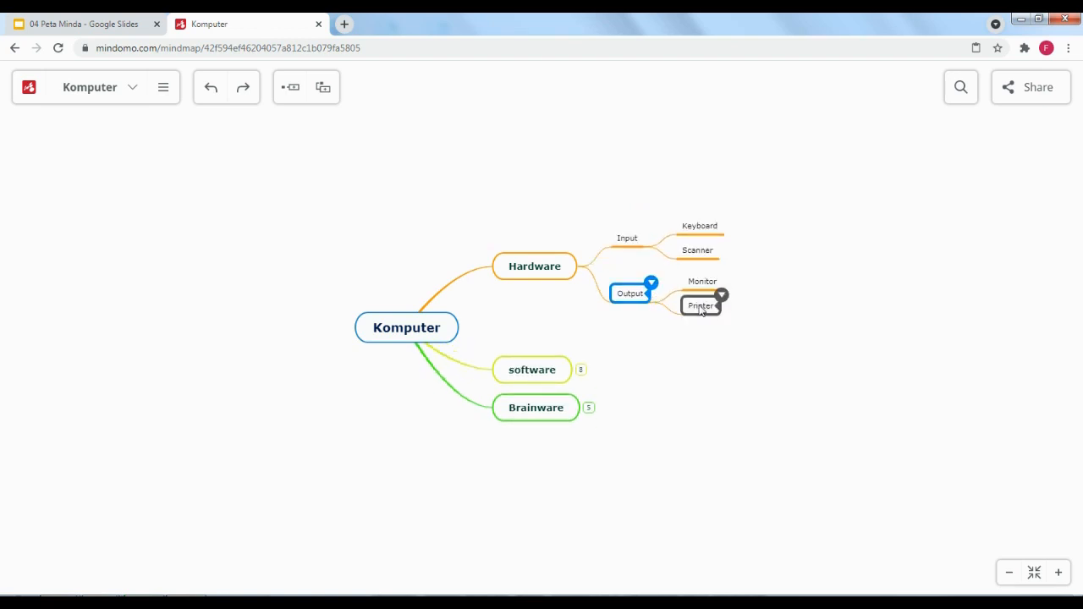
Expand software, collapse Sistem operasi, and unfold Aplikasi to reveal the video again
{"action": "left_click", "coordinate": [581, 374]}
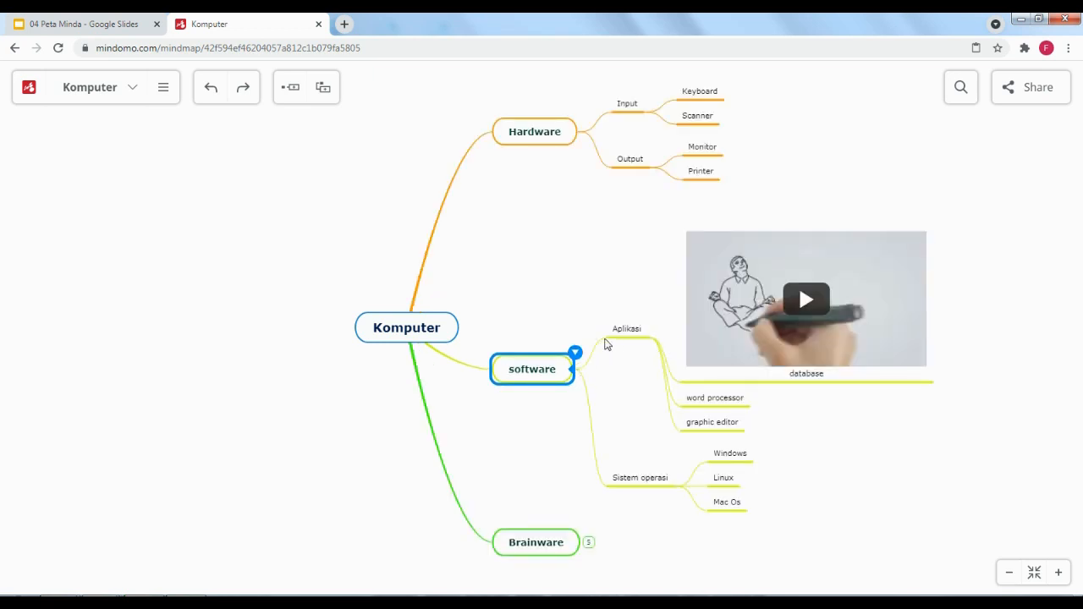
{"action": "left_click", "coordinate": [652, 340]}
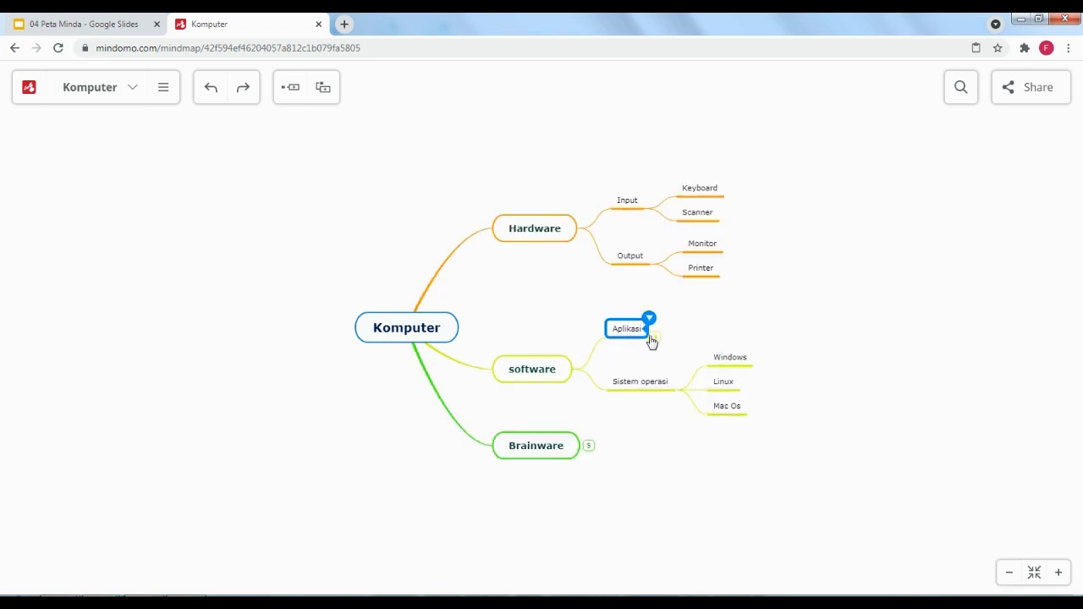
{"action": "left_click", "coordinate": [687, 398]}
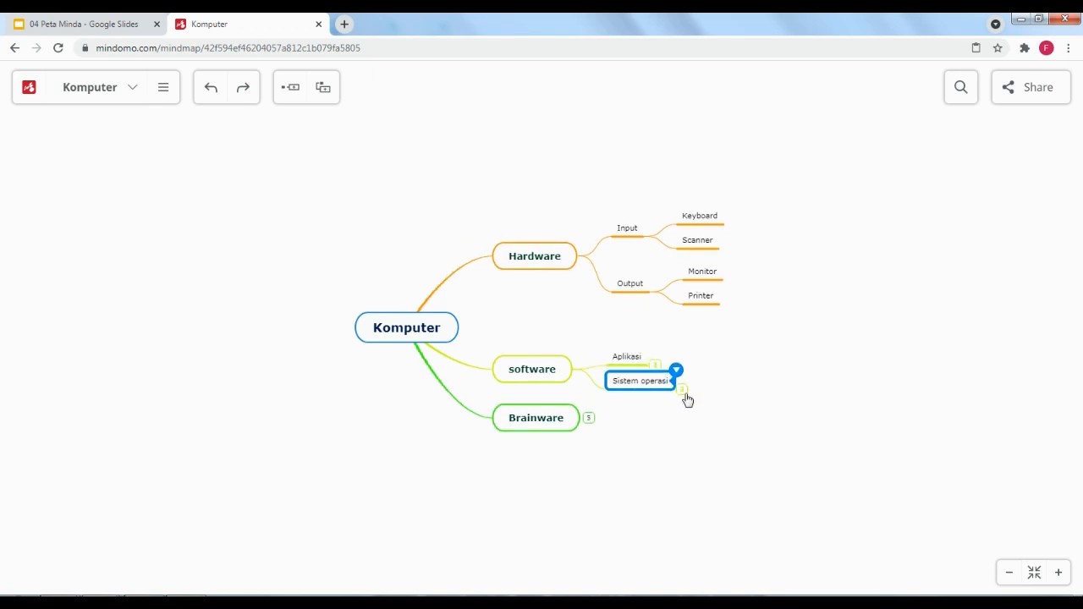
{"action": "left_click", "coordinate": [645, 364]}
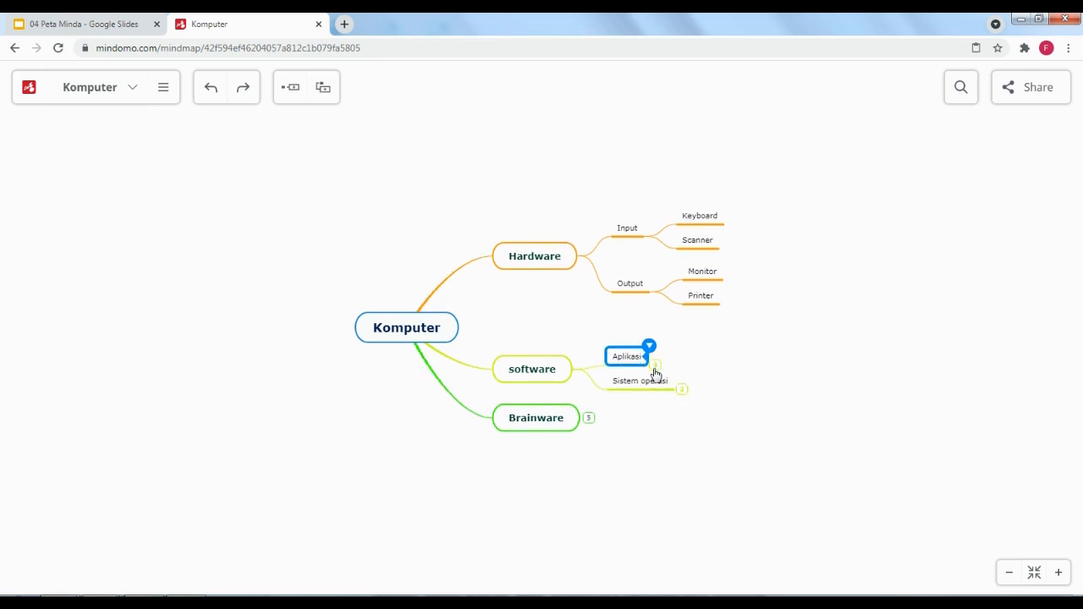
{"action": "left_click", "coordinate": [655, 369]}
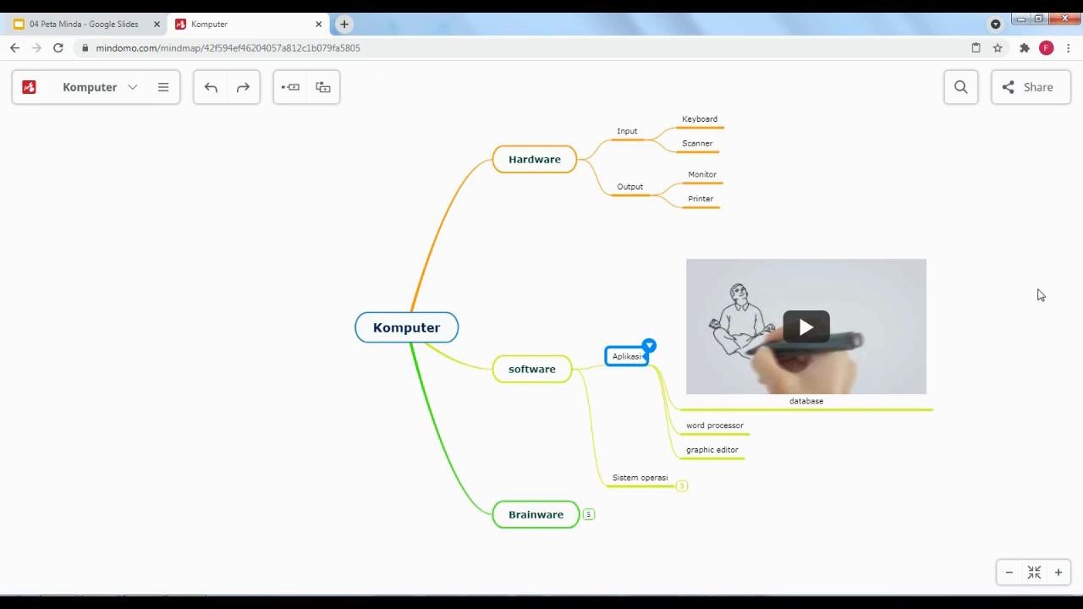
Copy the map's share link and load it in a new browser tab
{"action": "left_click", "coordinate": [1023, 100]}
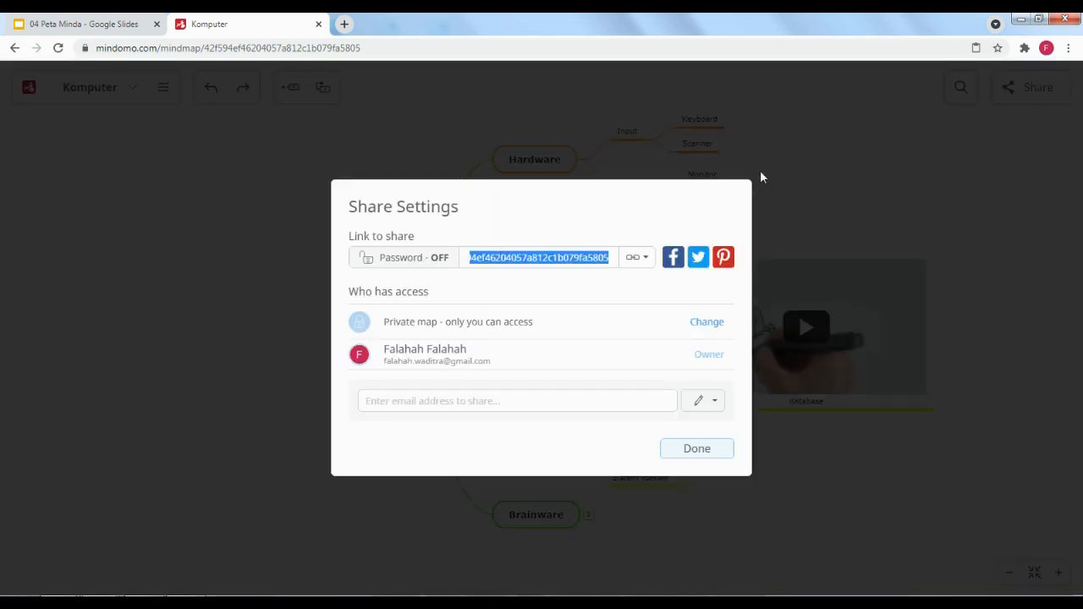
{"action": "left_click", "coordinate": [469, 254]}
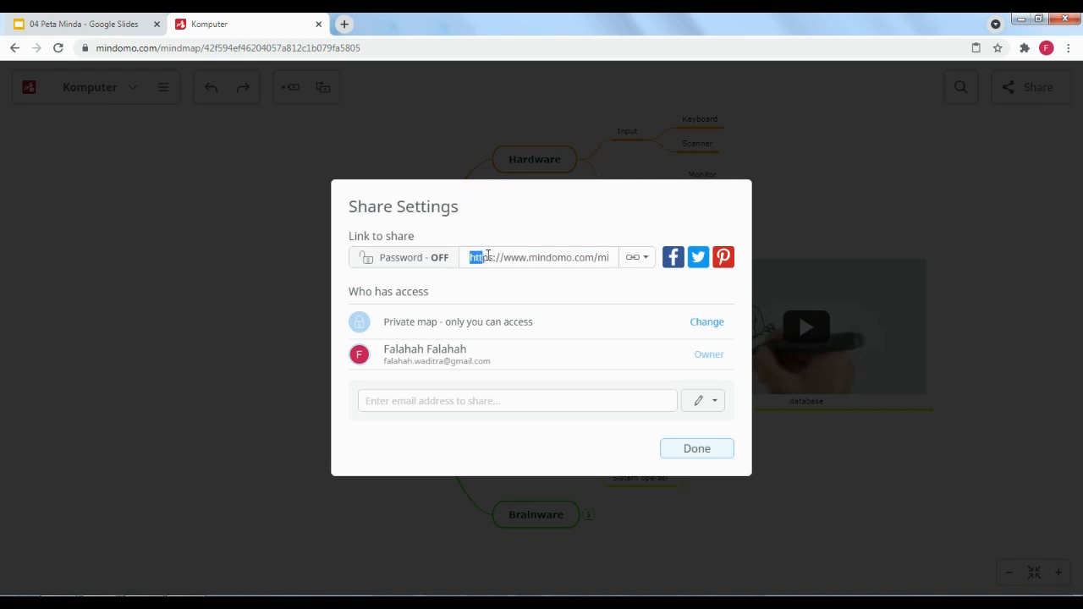
{"action": "left_click_drag", "start_coordinate": [474, 258], "coordinate": [623, 255]}
{"action": "key", "text": "ctrl+c"}
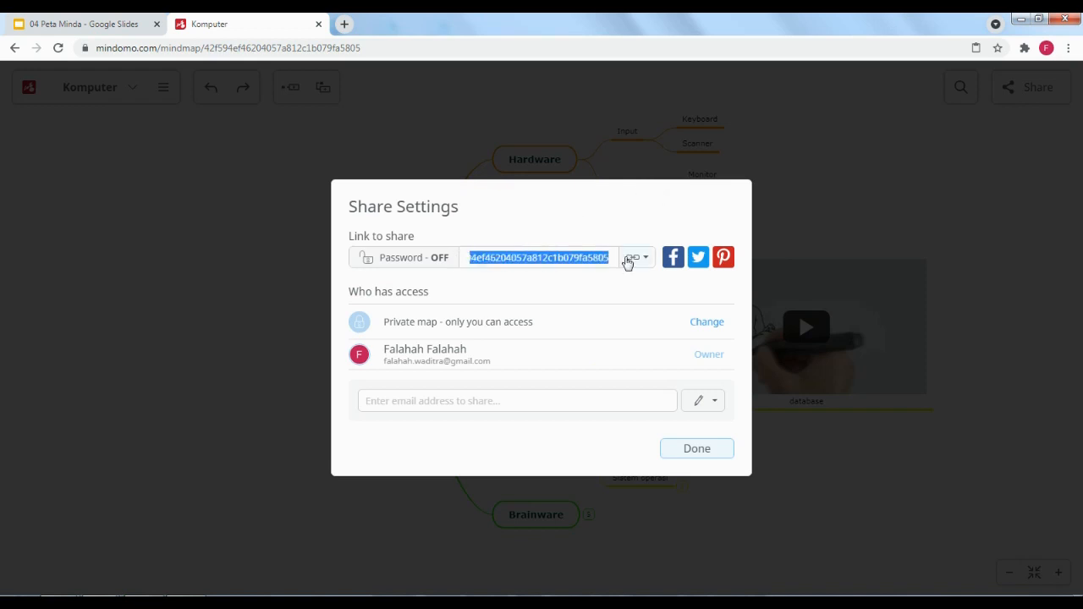
{"action": "left_click", "coordinate": [346, 24]}
{"action": "key", "text": "ctrl+v"}
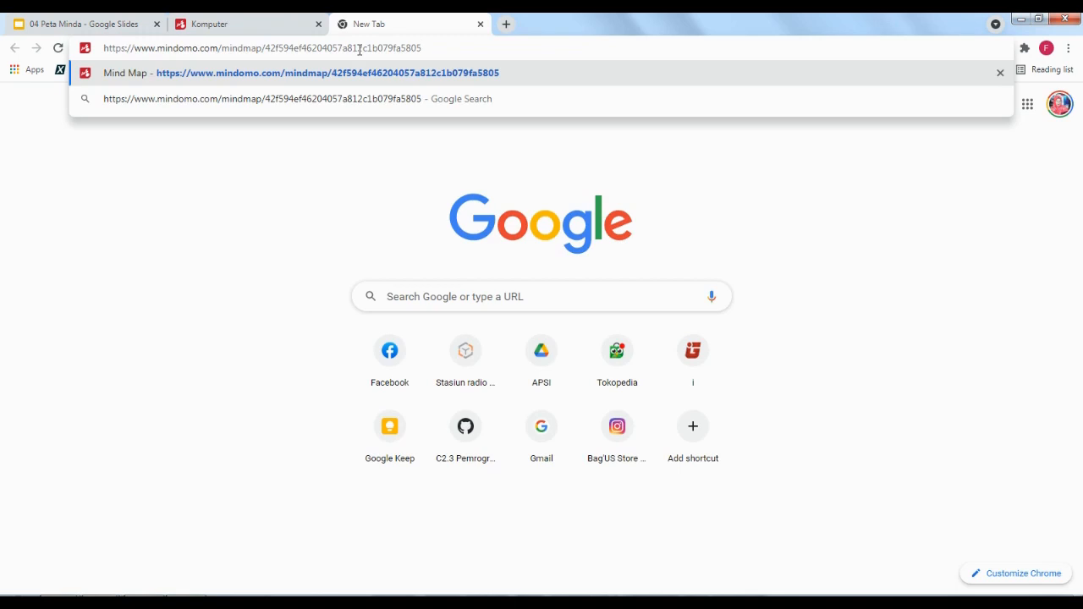
{"action": "key", "text": "Return"}
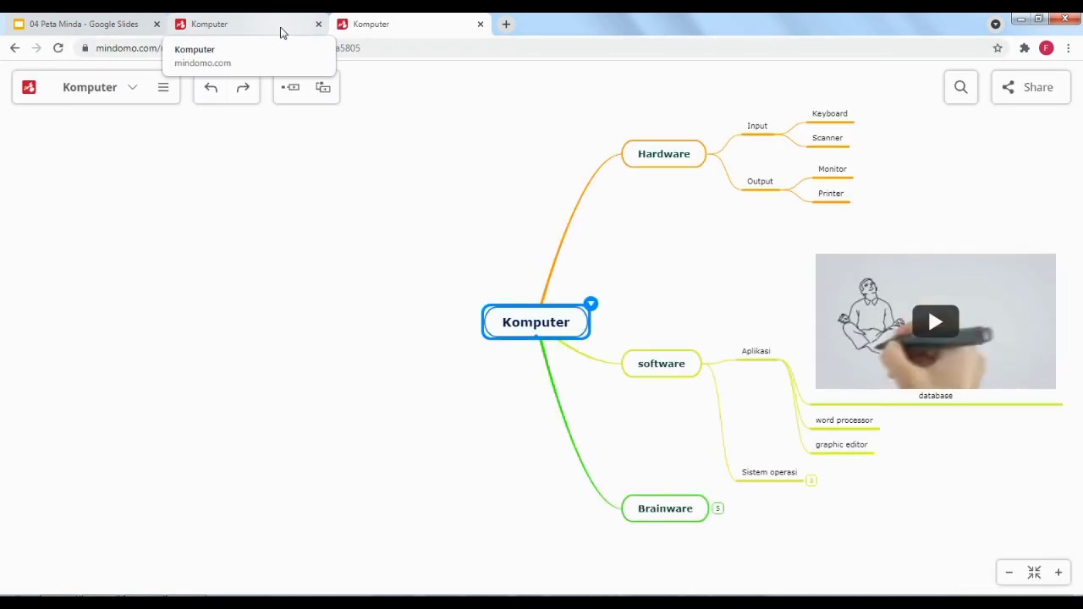
Return to the original map tab and close the sharing settings
{"action": "left_click", "coordinate": [282, 33]}
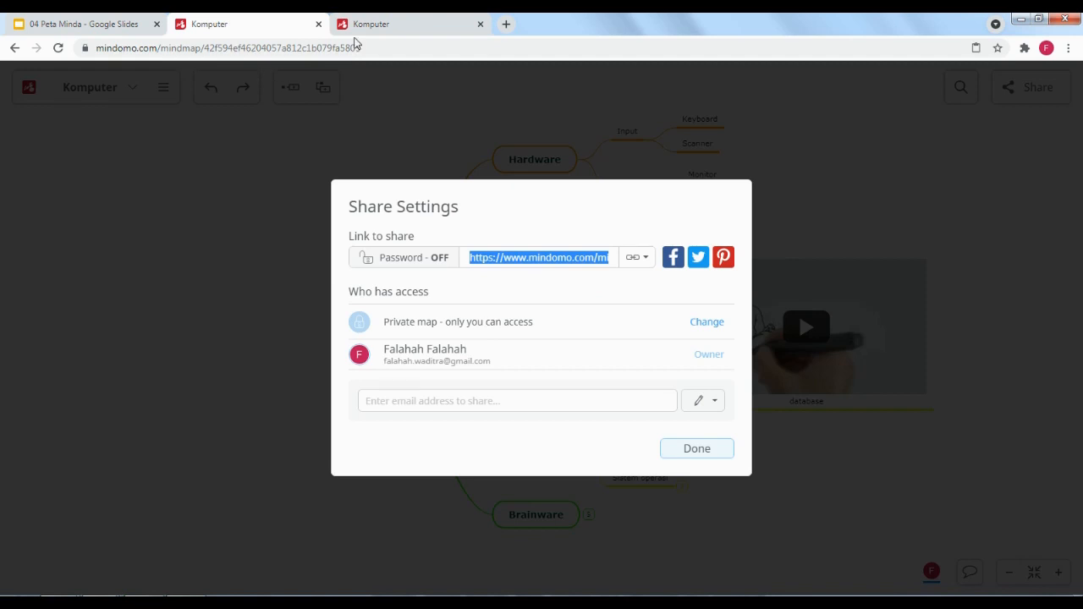
{"action": "left_click", "coordinate": [697, 449]}
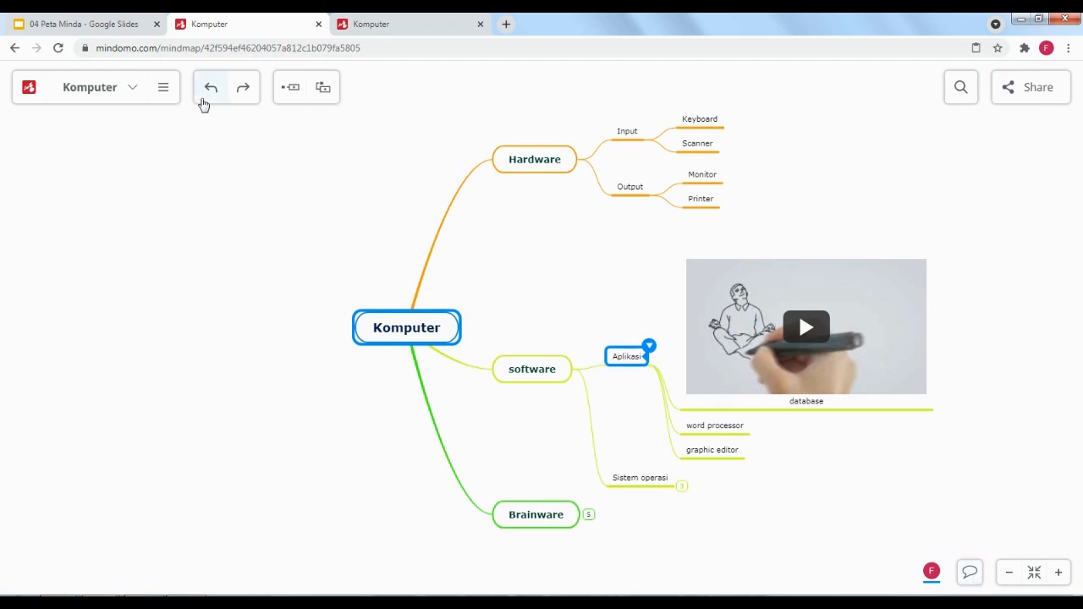
{"action": "left_click", "coordinate": [160, 98]}
{"action": "left_click", "coordinate": [296, 212]}
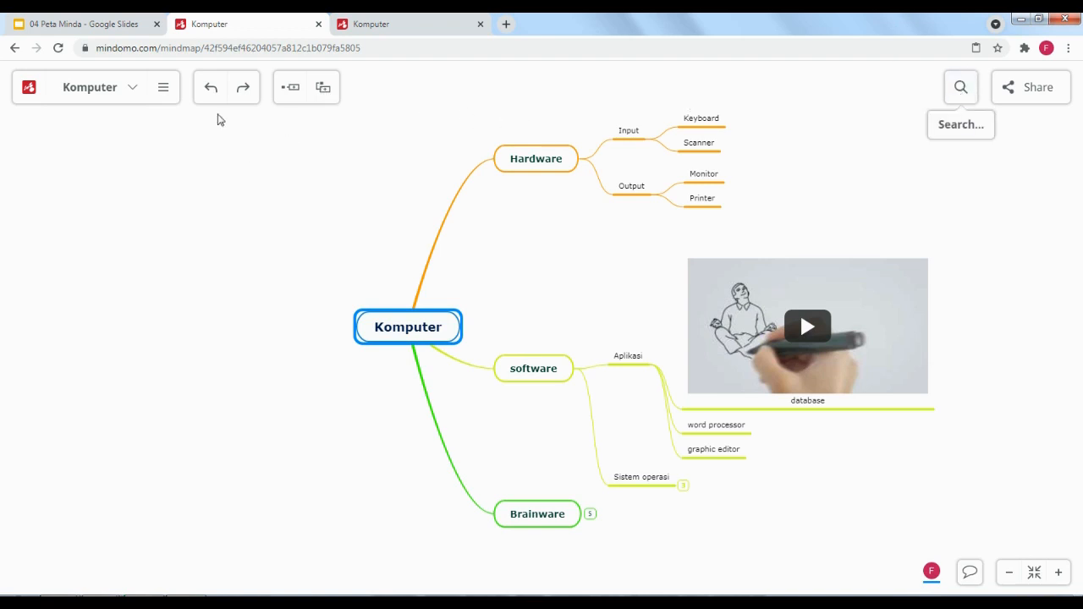
Switch to Presenter mode and fit the first slide's frame around the whole map
{"action": "left_click", "coordinate": [165, 92]}
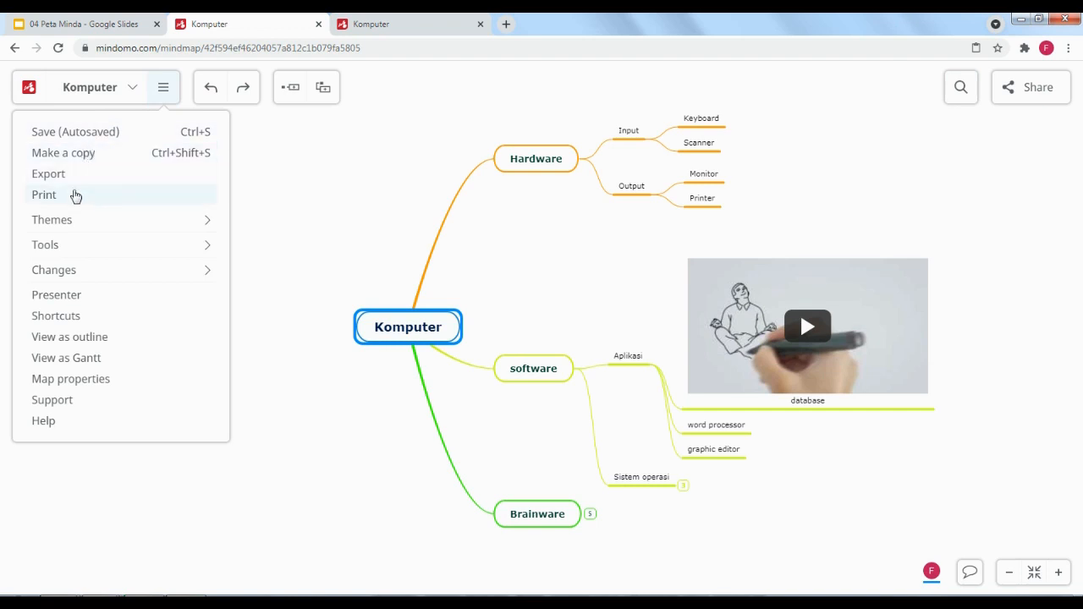
{"action": "left_click", "coordinate": [105, 298]}
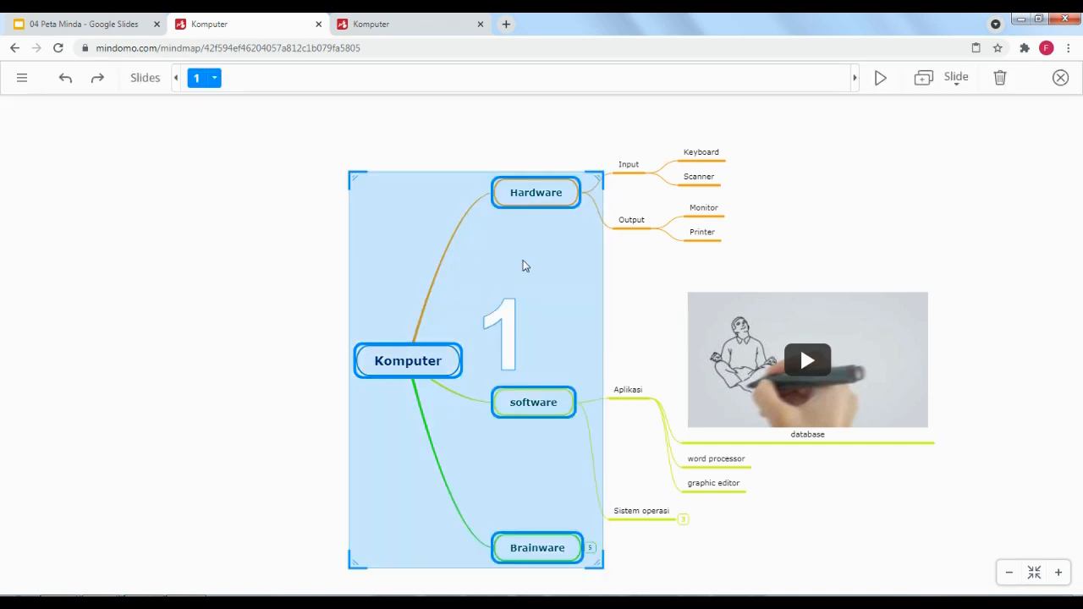
{"action": "mouse_move", "coordinate": [592, 169]}
{"action": "left_mouse_down"}
{"action": "mouse_move", "coordinate": [561, 268]}
{"action": "mouse_move", "coordinate": [583, 249]}
{"action": "mouse_move", "coordinate": [595, 163]}
{"action": "mouse_move", "coordinate": [582, 148]}
{"action": "mouse_move", "coordinate": [593, 149]}
{"action": "left_mouse_up"}
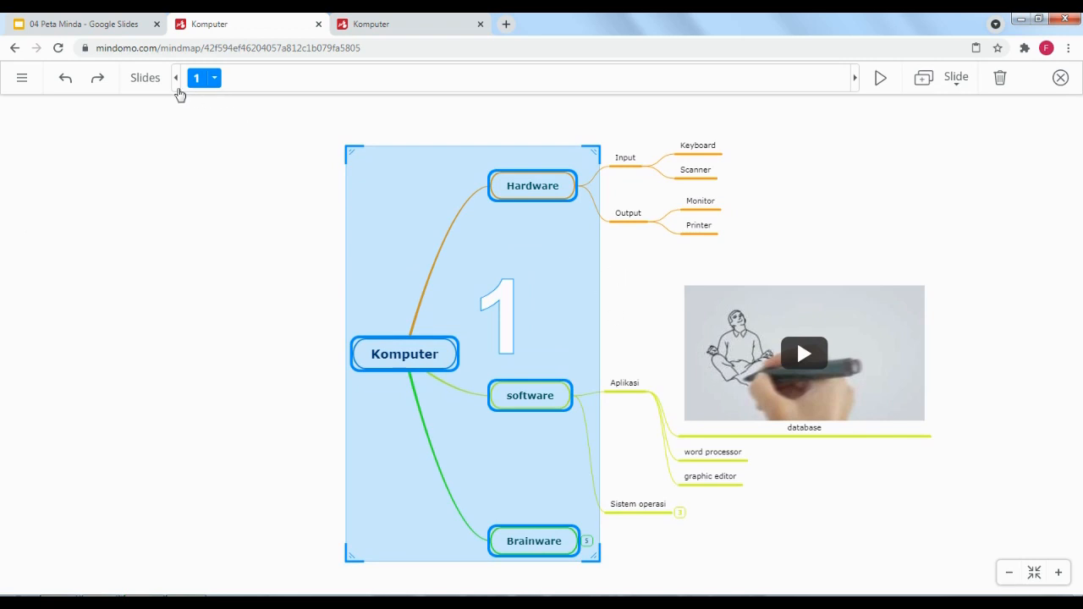
Add slides for Input and Output, Keyboard and Scanner, Output's devices, Sistem operasi, then play from slide 1
{"action": "left_click", "coordinate": [922, 81]}
{"action": "left_click_drag", "start_coordinate": [604, 113], "coordinate": [667, 260]}
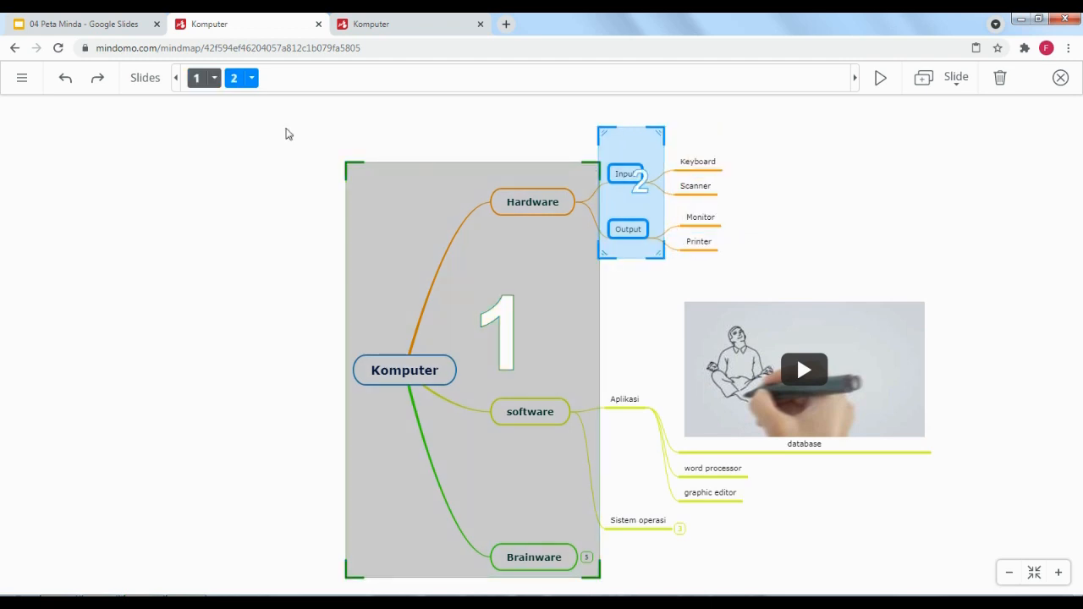
{"action": "left_click", "coordinate": [925, 78]}
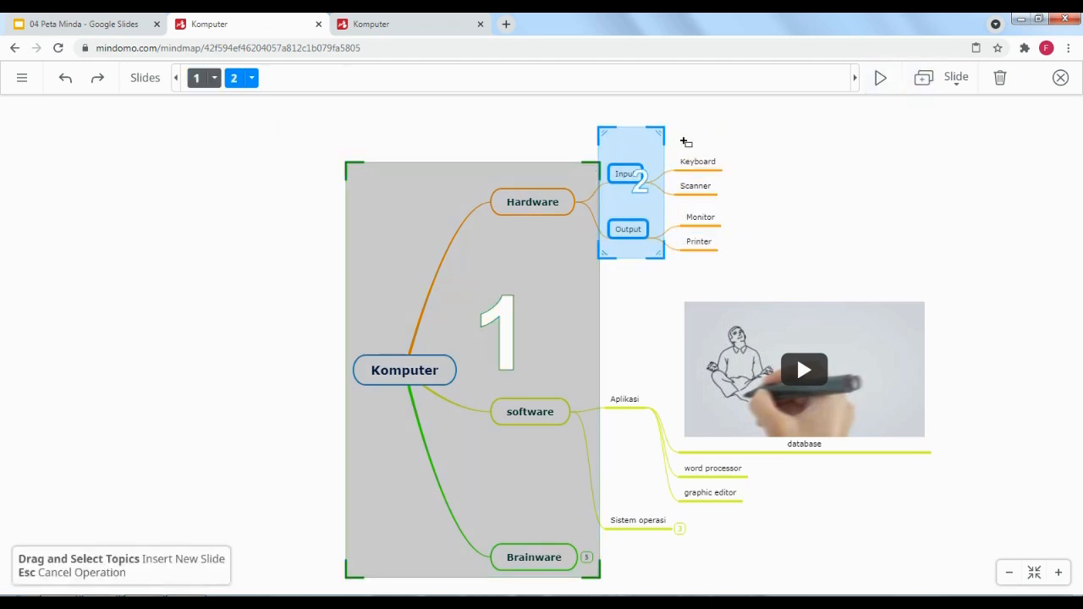
{"action": "left_click_drag", "start_coordinate": [664, 129], "coordinate": [744, 213]}
{"action": "left_click", "coordinate": [924, 79]}
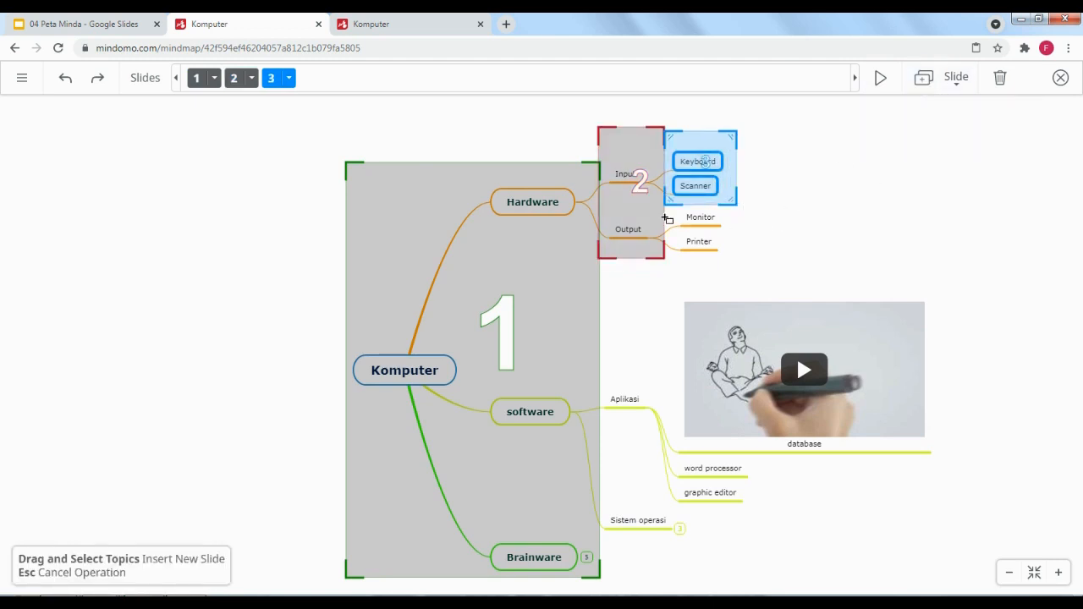
{"action": "left_click_drag", "start_coordinate": [667, 215], "coordinate": [752, 274]}
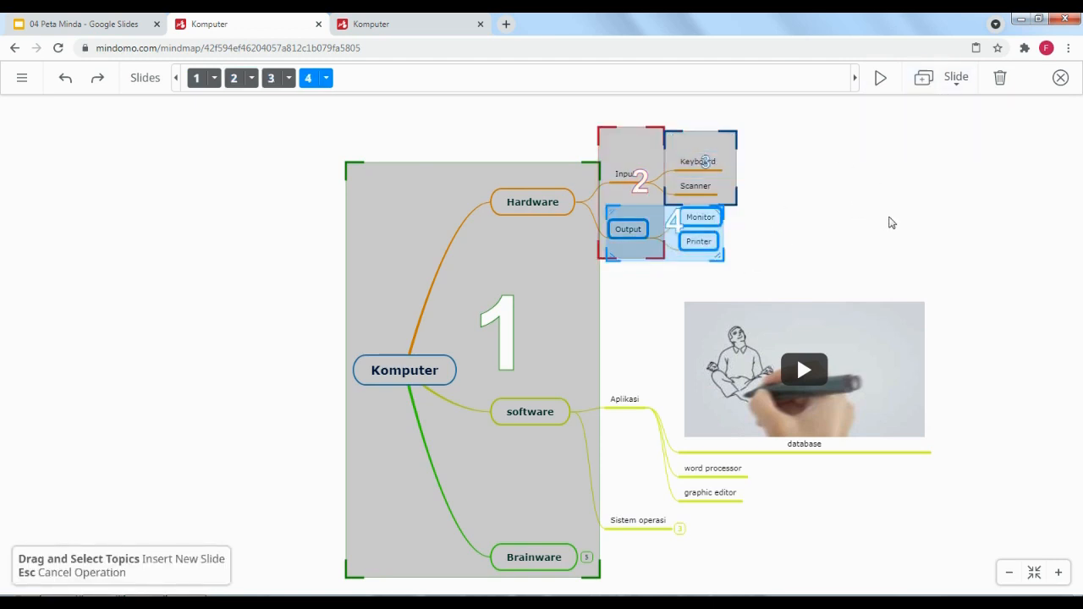
{"action": "left_click", "coordinate": [922, 79]}
{"action": "left_click_drag", "start_coordinate": [598, 476], "coordinate": [683, 553]}
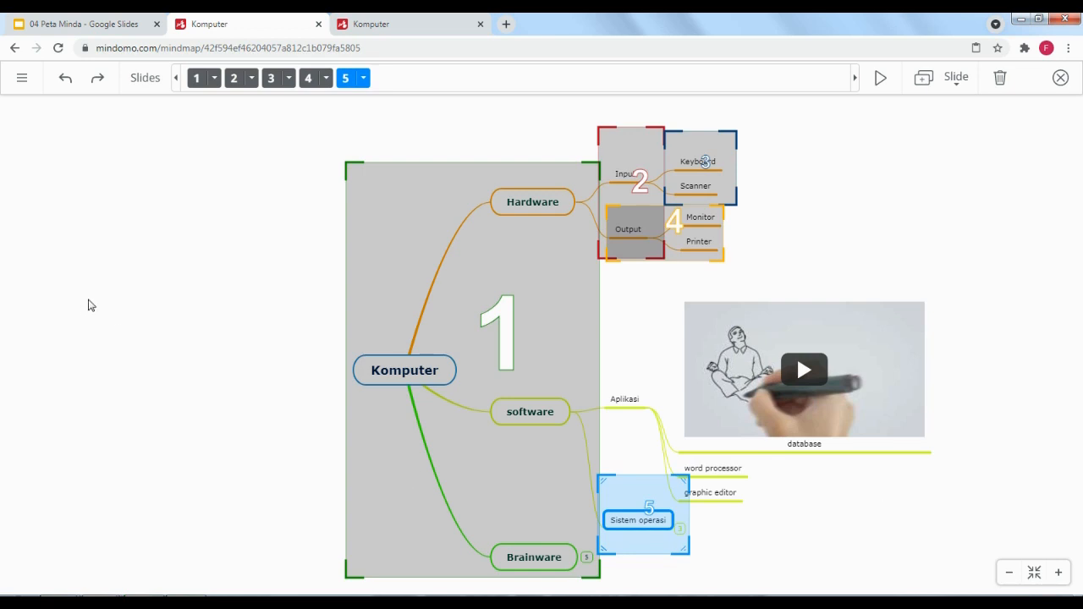
{"action": "left_click", "coordinate": [196, 78]}
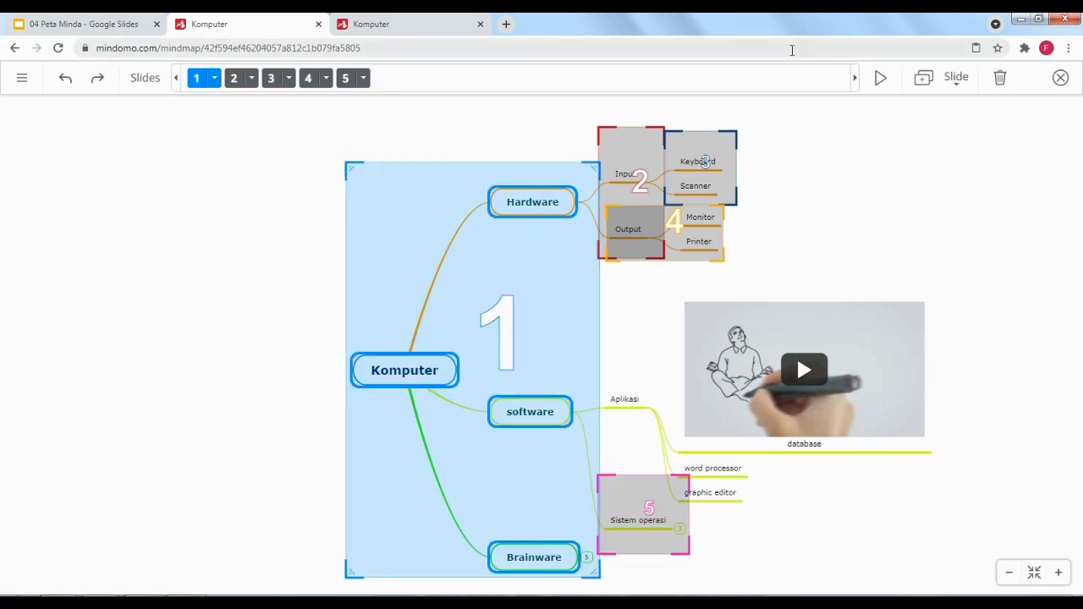
{"action": "left_click", "coordinate": [881, 79]}
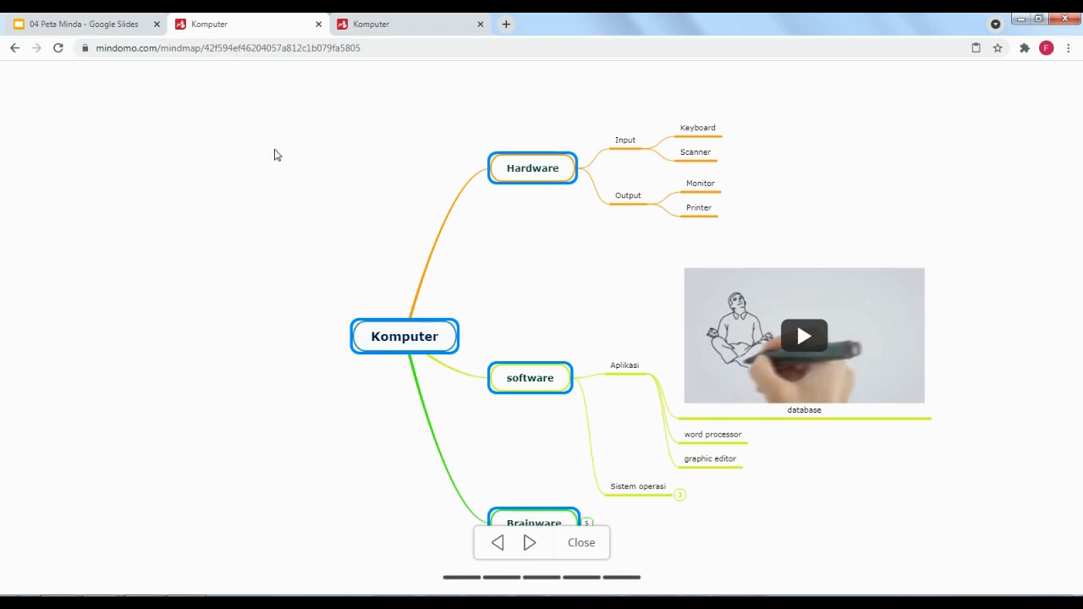